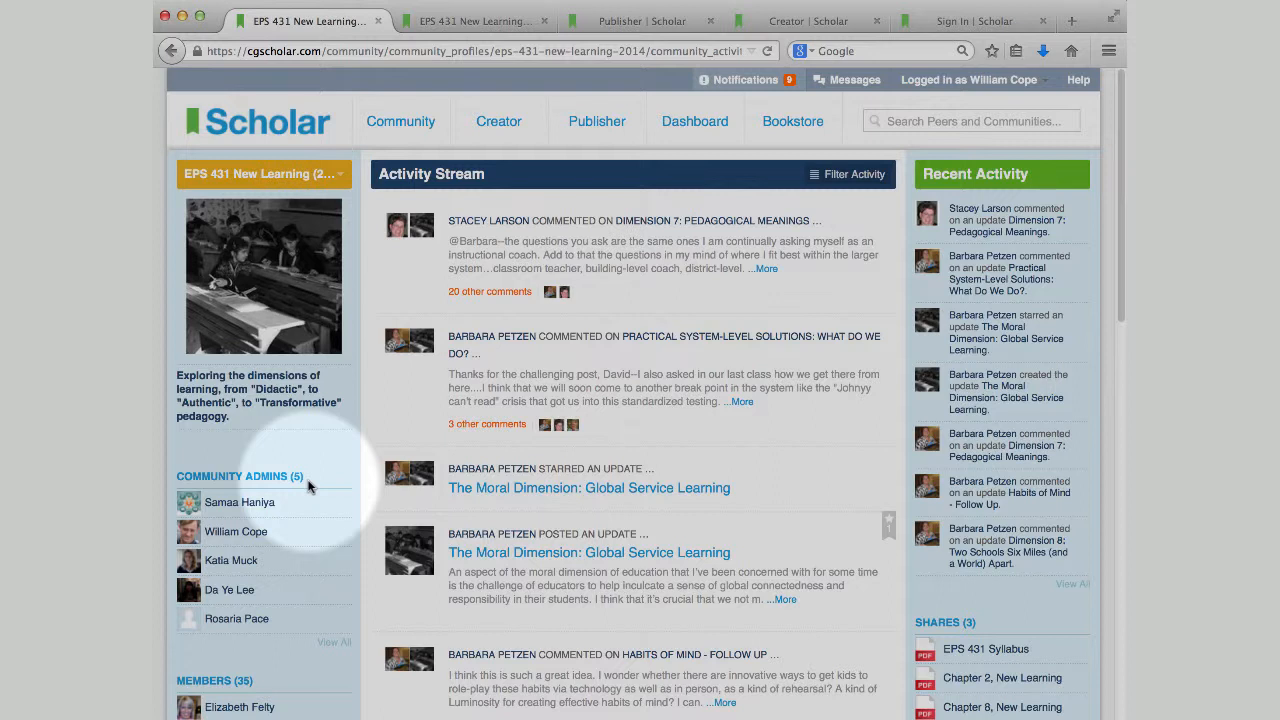
- Look over the EPS 431 New Learning community page: admins, members, activity stream, recent activity and shared PDF files
scroll(308, 486, "down", 1)
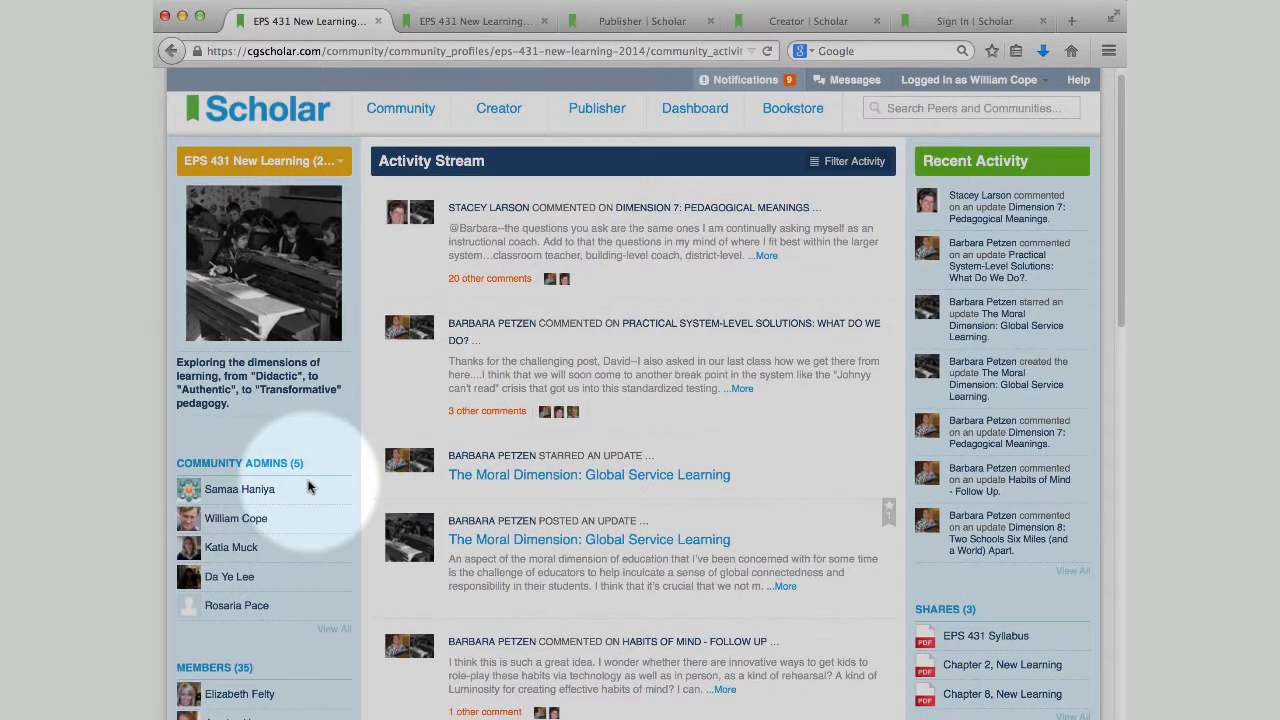
scroll(308, 486, "down", 5)
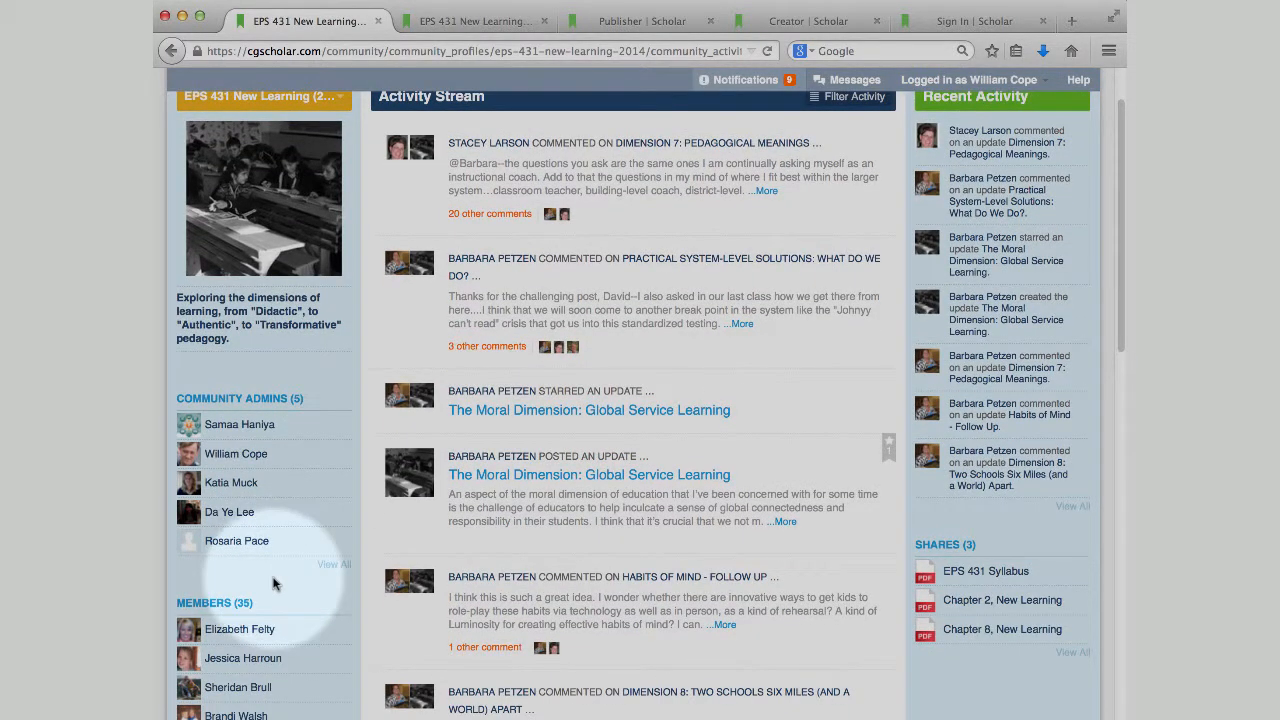
scroll(270, 570, "up", 6)
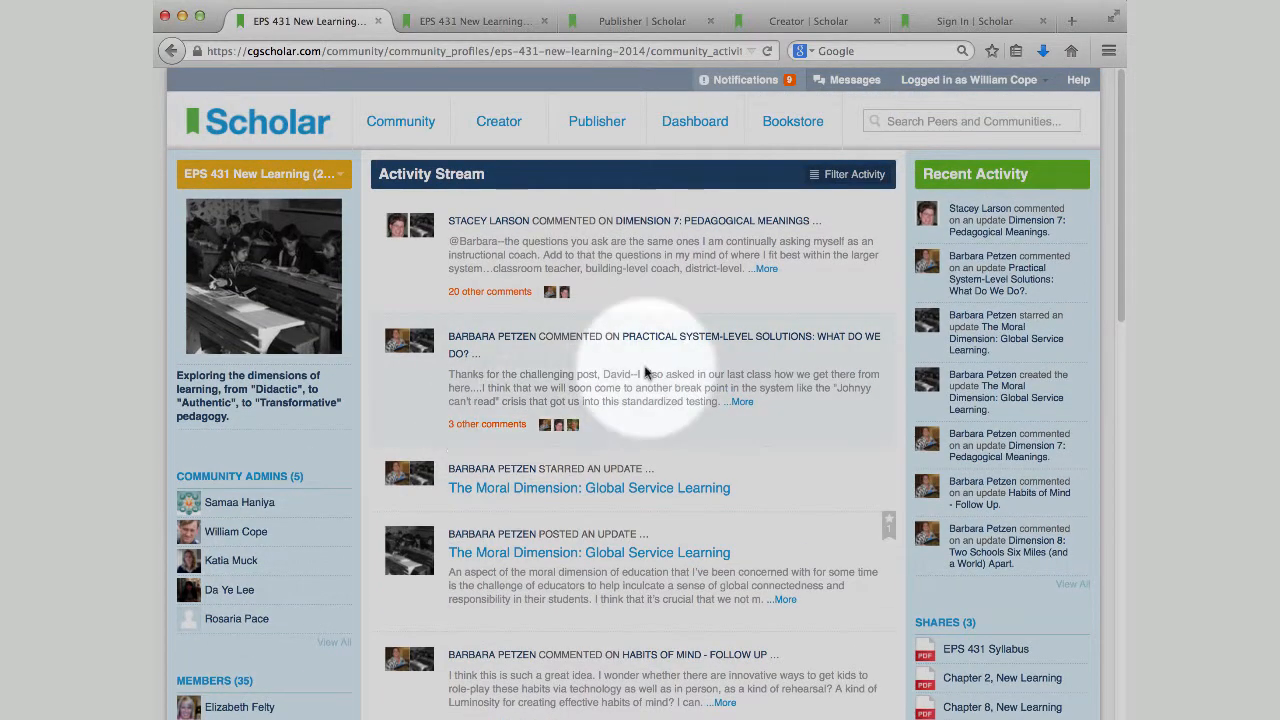
scroll(570, 370, "down", 10)
scroll(643, 372, "down", 20)
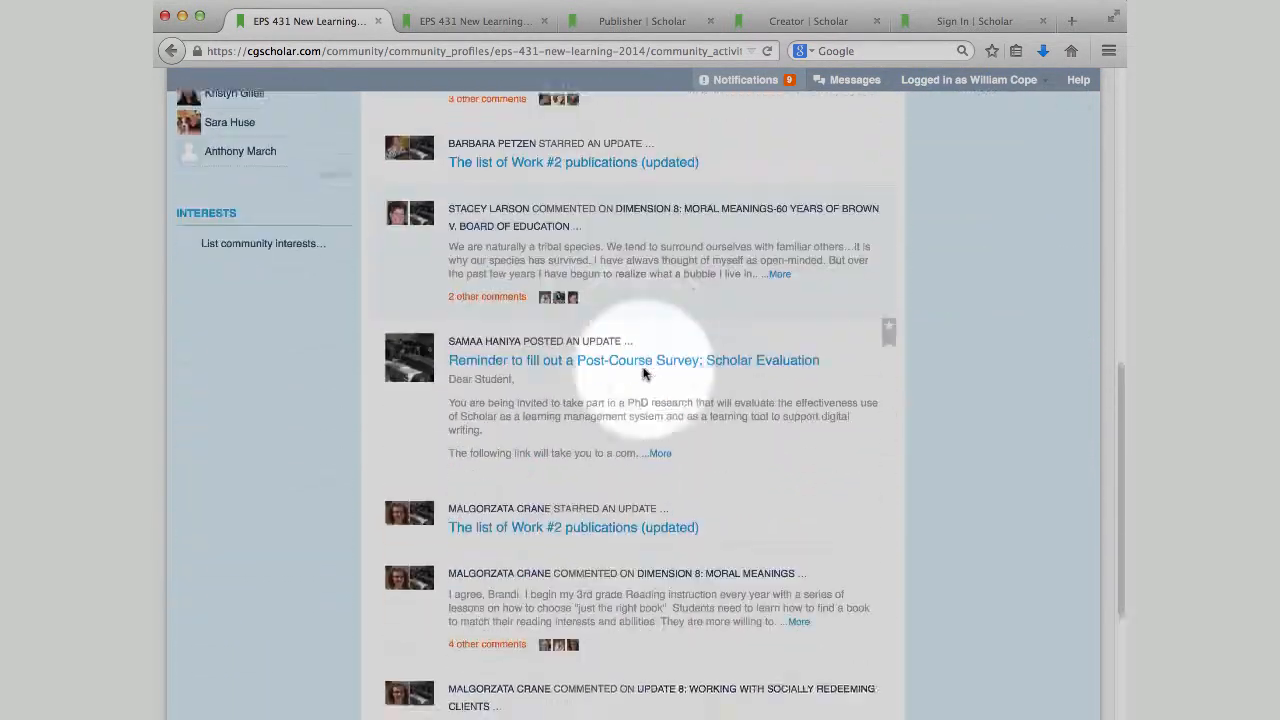
scroll(643, 374, "up", 20)
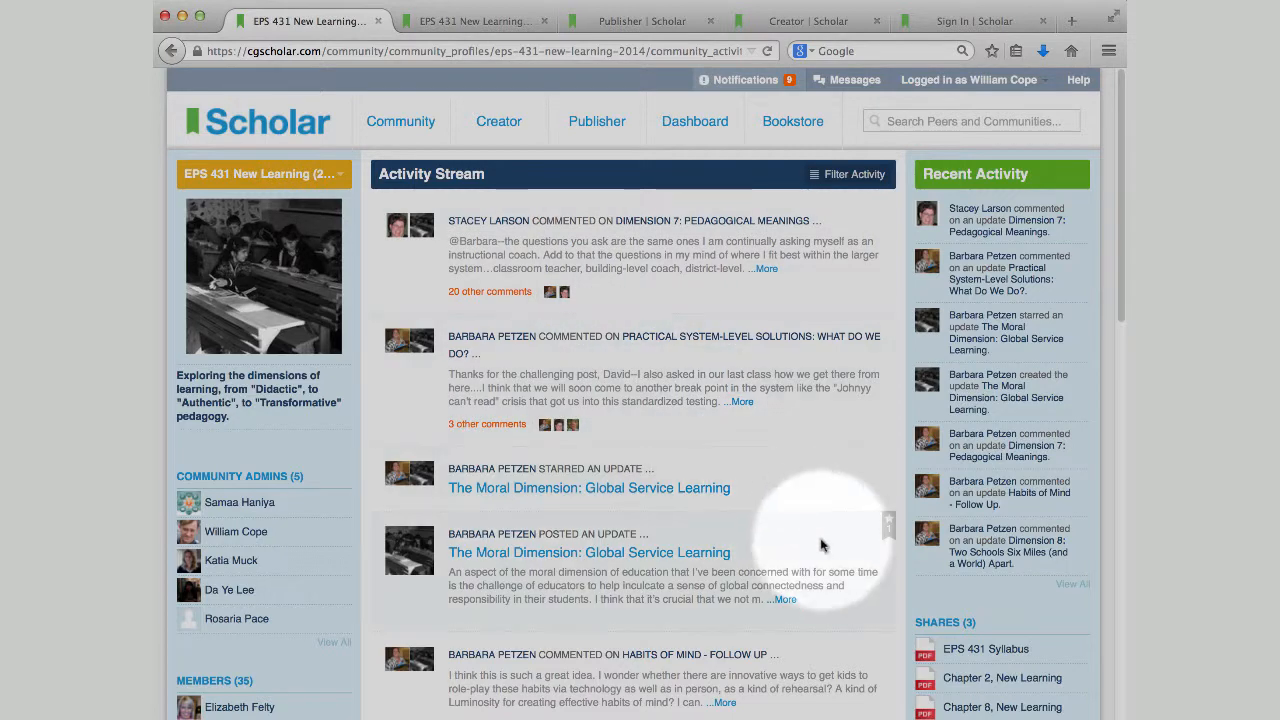
scroll(996, 613, "down", 1)
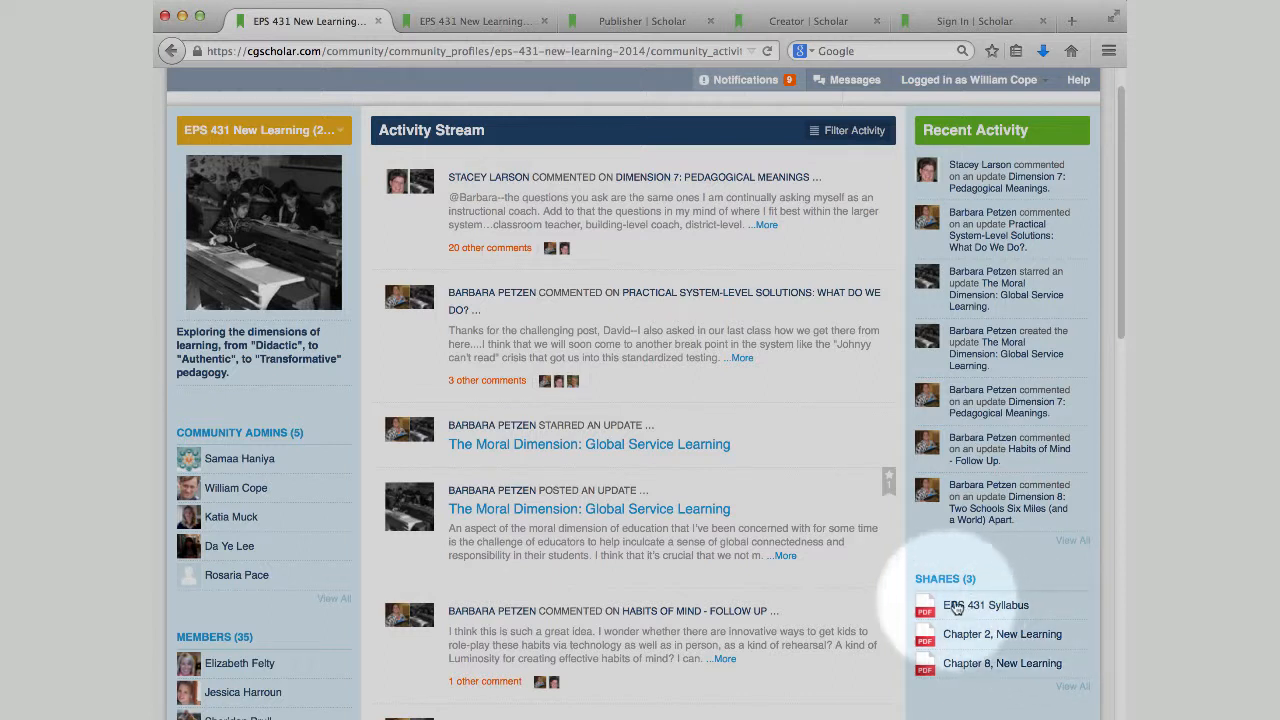
scroll(731, 453, "up", 2)
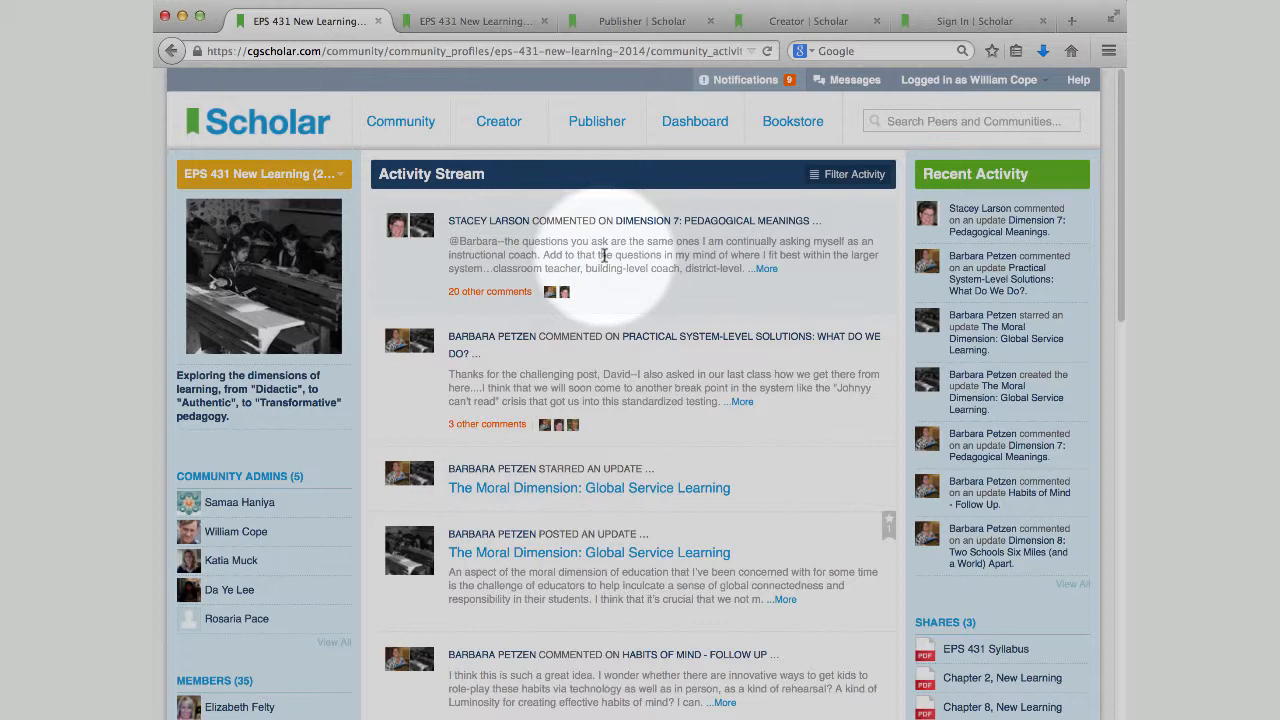
- Open the "Dimension 7: Pedagogical Meanings" update and read through its comment thread down to the Add a Comment form
left_click(490, 21)
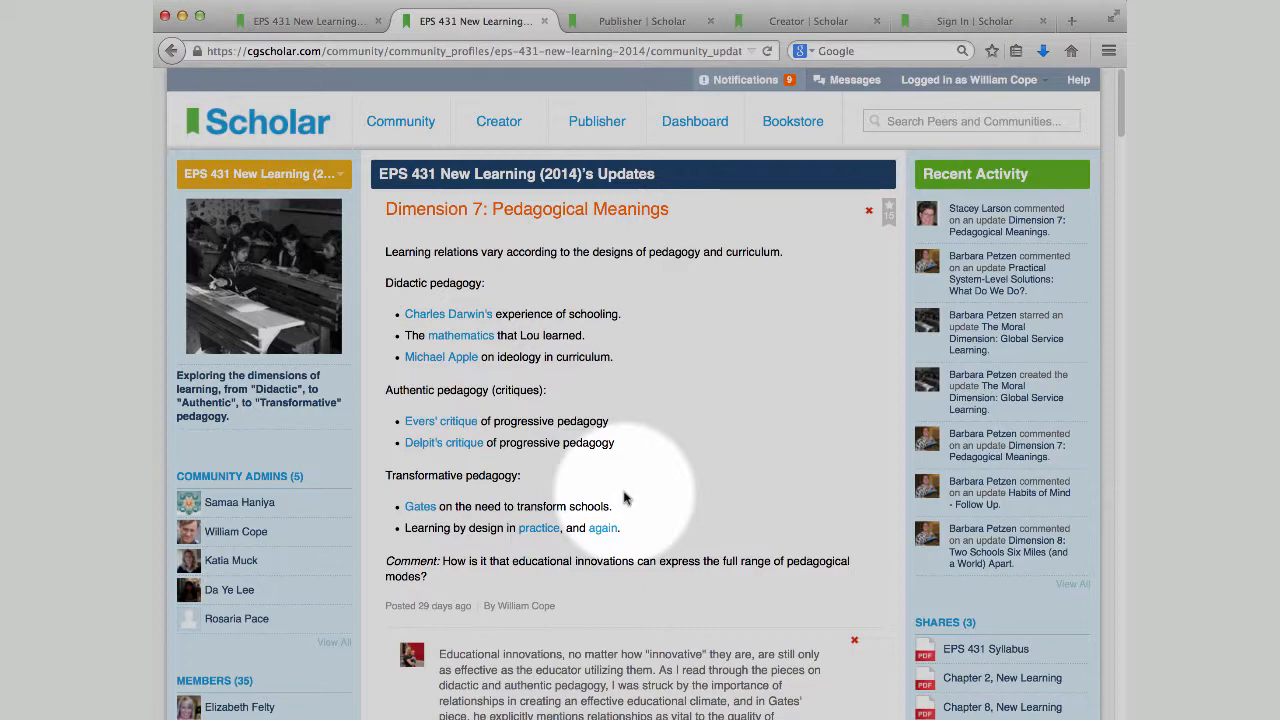
scroll(624, 497, "down", 1)
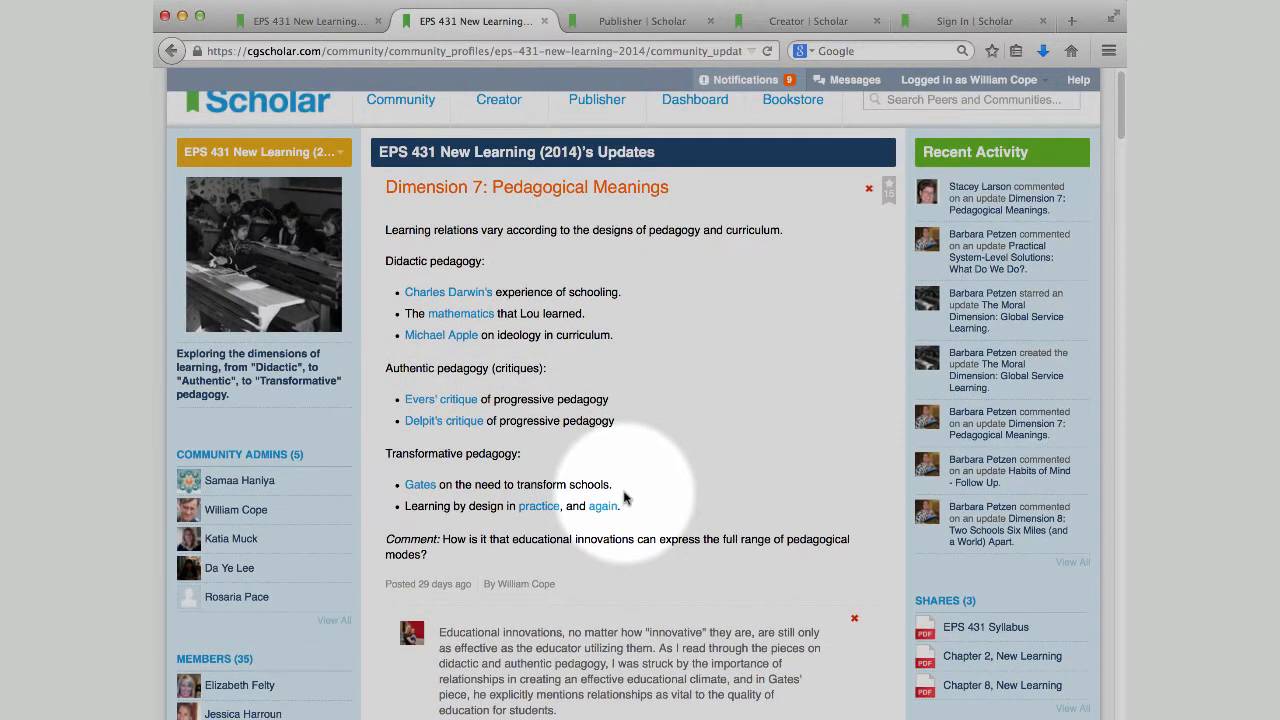
scroll(624, 497, "down", 4)
scroll(624, 497, "down", 5)
scroll(624, 493, "down", 7)
scroll(624, 497, "down", 10)
scroll(624, 497, "down", 9)
scroll(624, 493, "down", 11)
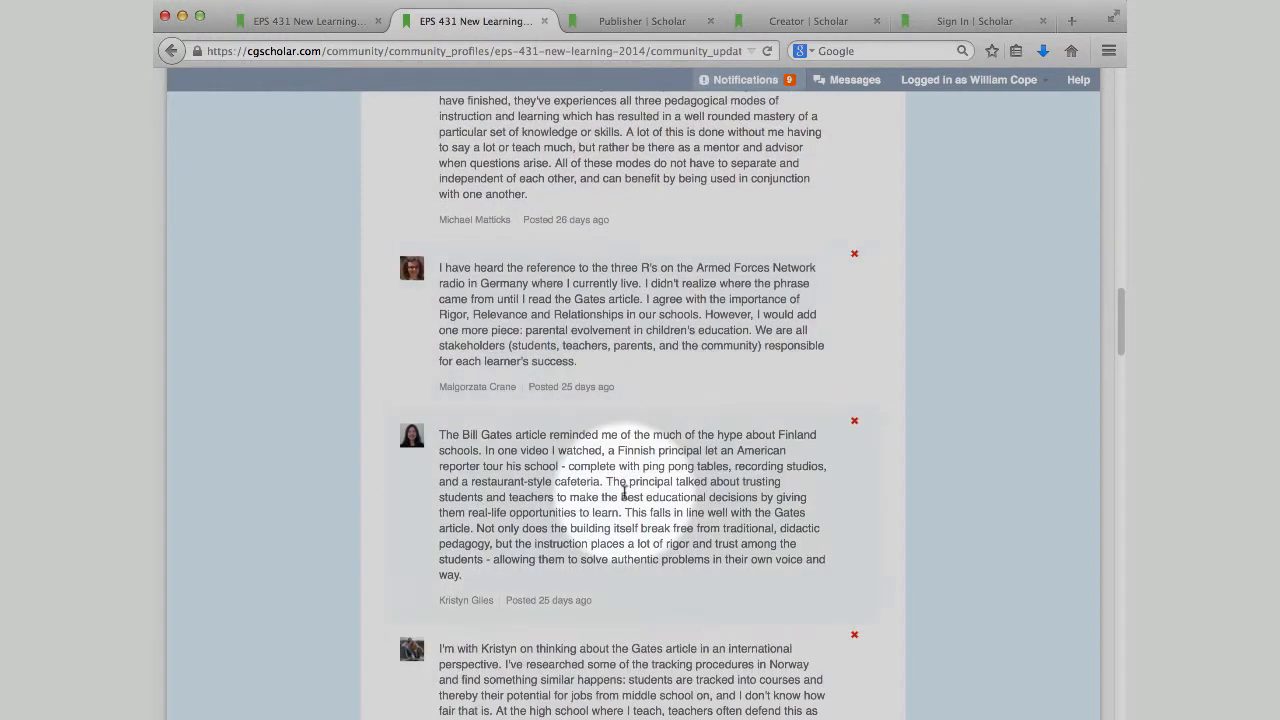
scroll(624, 493, "down", 9)
scroll(624, 493, "down", 9)
scroll(624, 497, "down", 14)
scroll(624, 497, "down", 11)
scroll(623, 492, "down", 9)
scroll(623, 492, "down", 20)
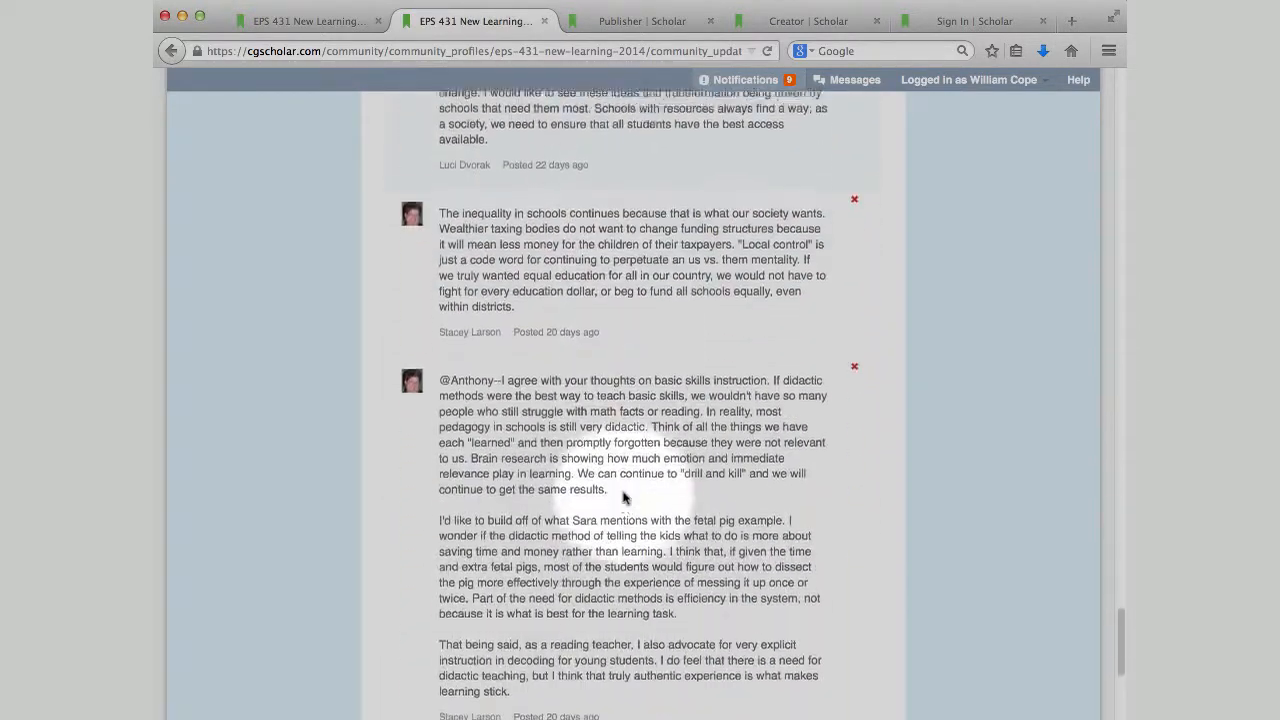
scroll(624, 497, "down", 1)
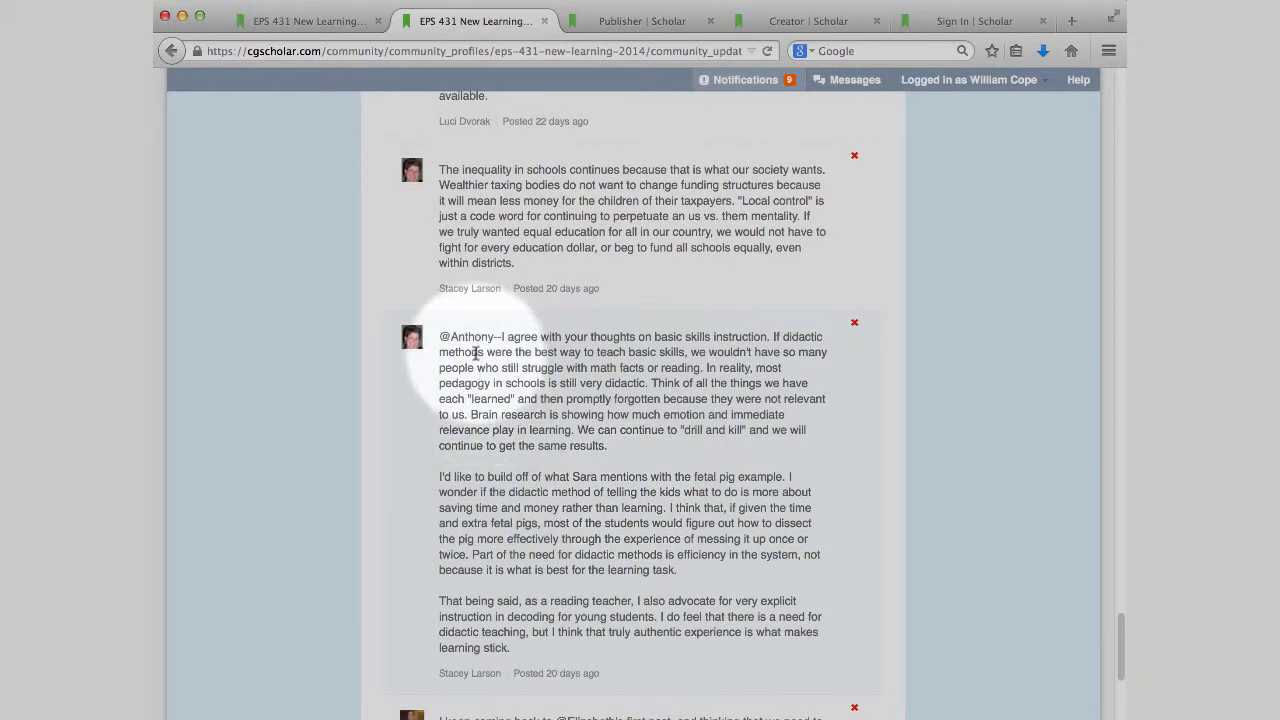
scroll(475, 352, "down", 11)
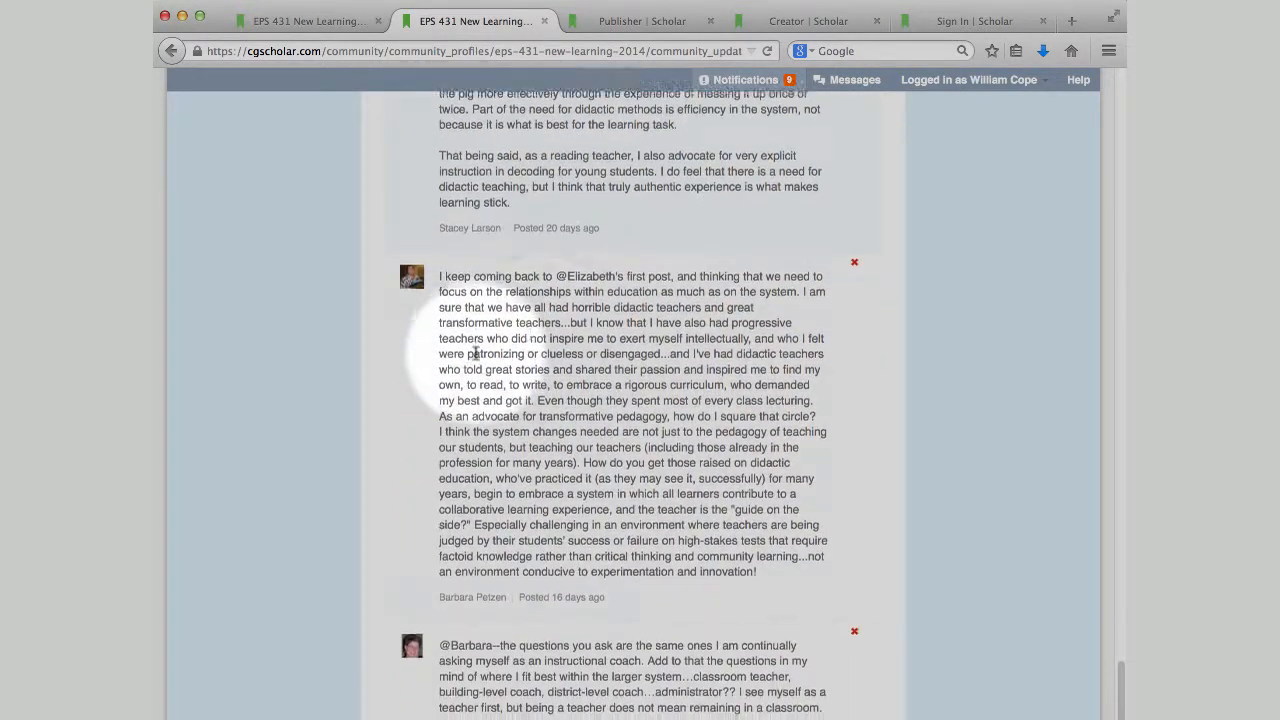
scroll(560, 285, "down", 5)
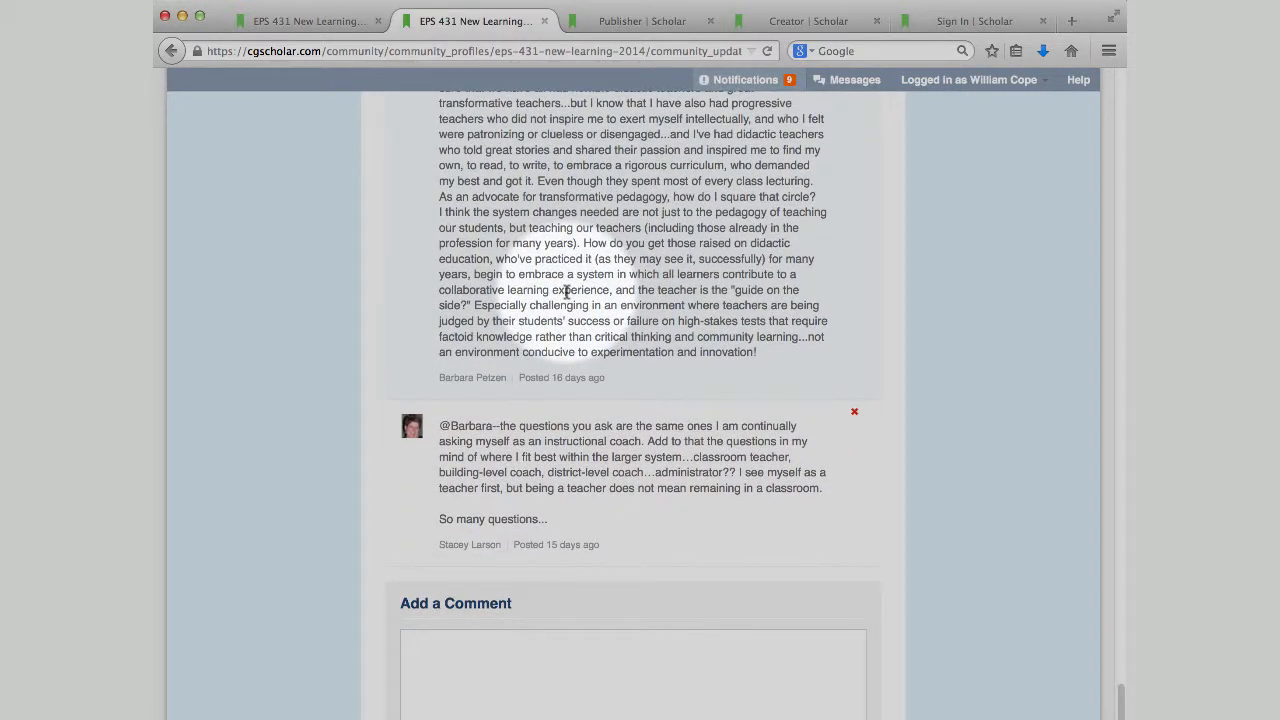
scroll(405, 684, "down", 1)
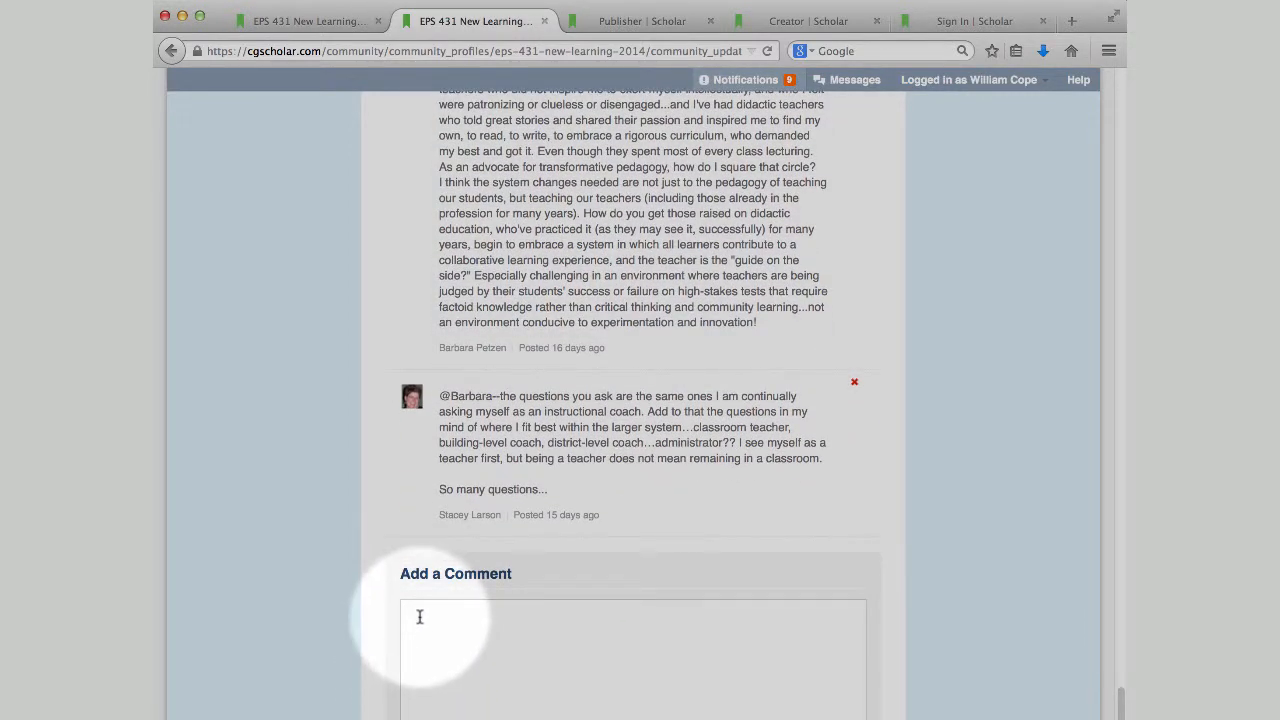
- Return to the start of the Dimension 7 update and examine its comment prompt and the first member's response
scroll(422, 617, "up", 20)
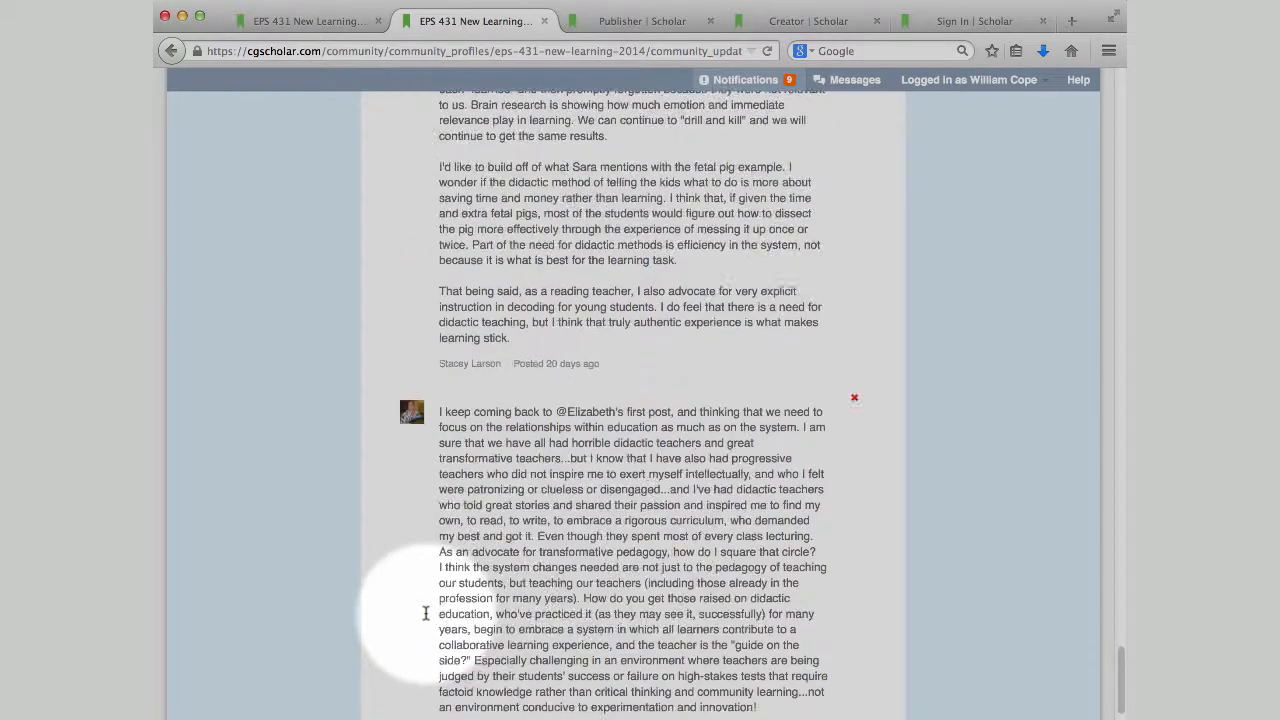
scroll(425, 617, "up", 15)
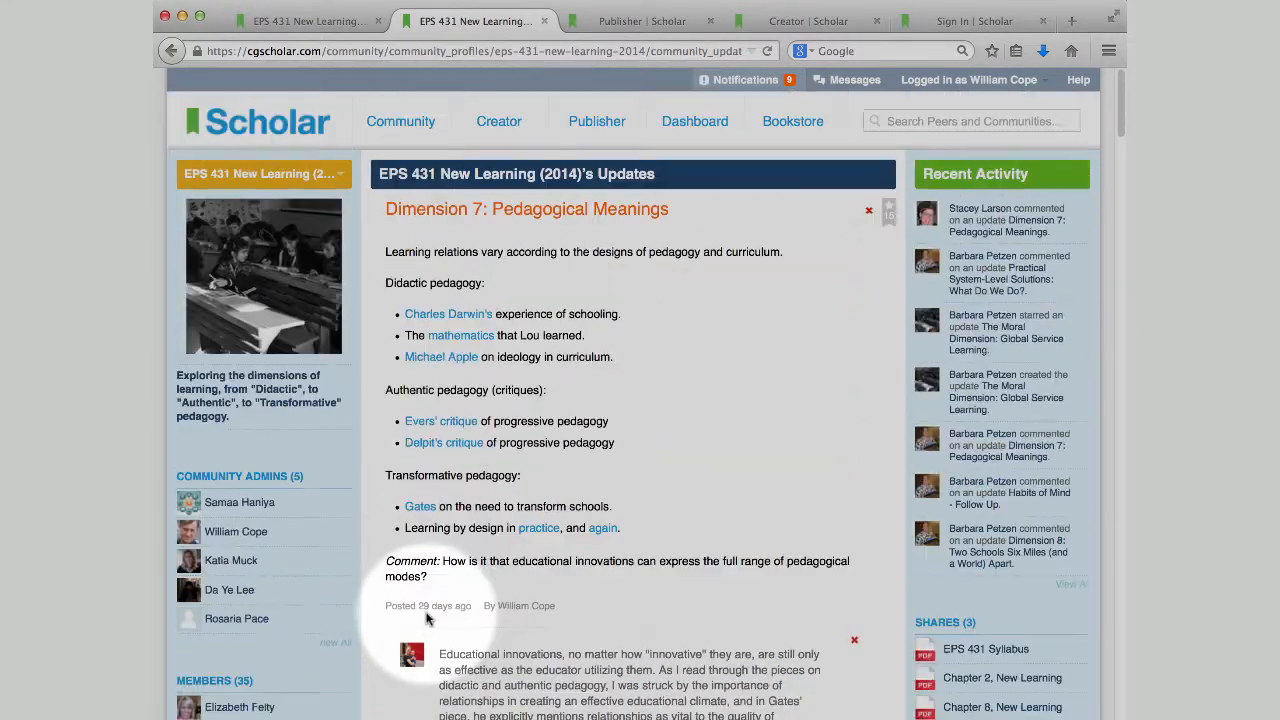
scroll(563, 698, "down", 3)
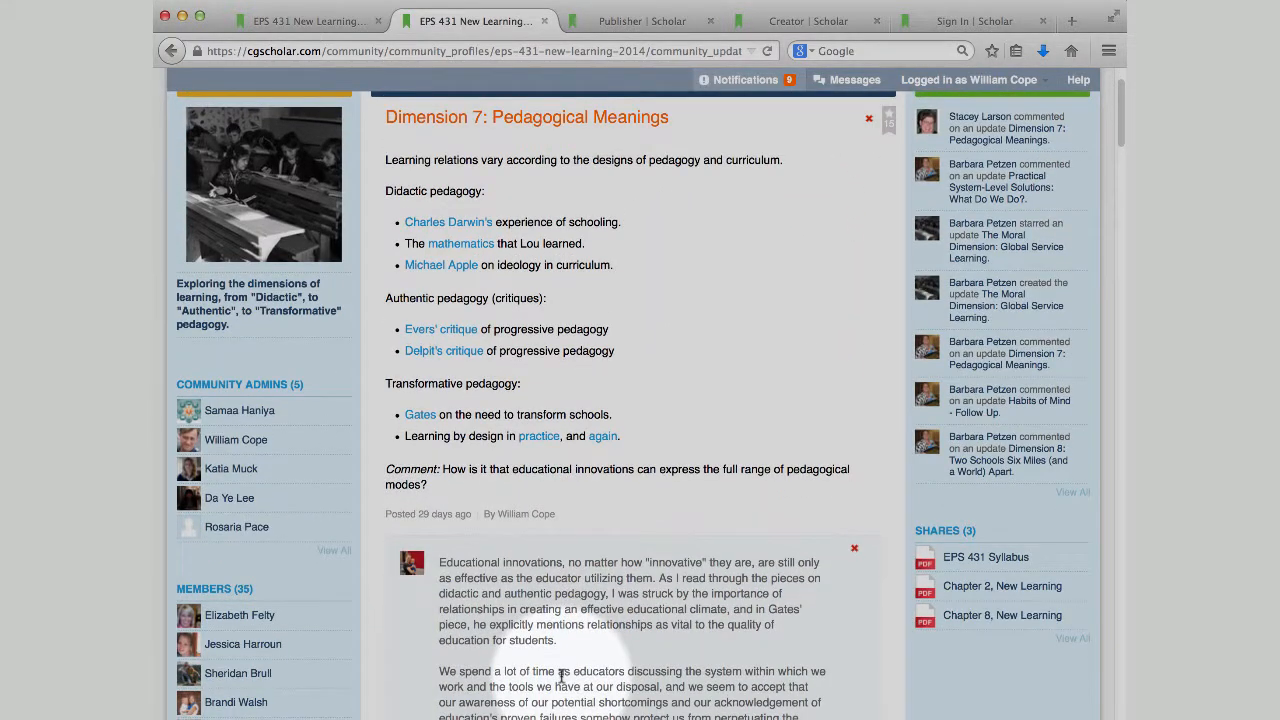
scroll(561, 676, "down", 2)
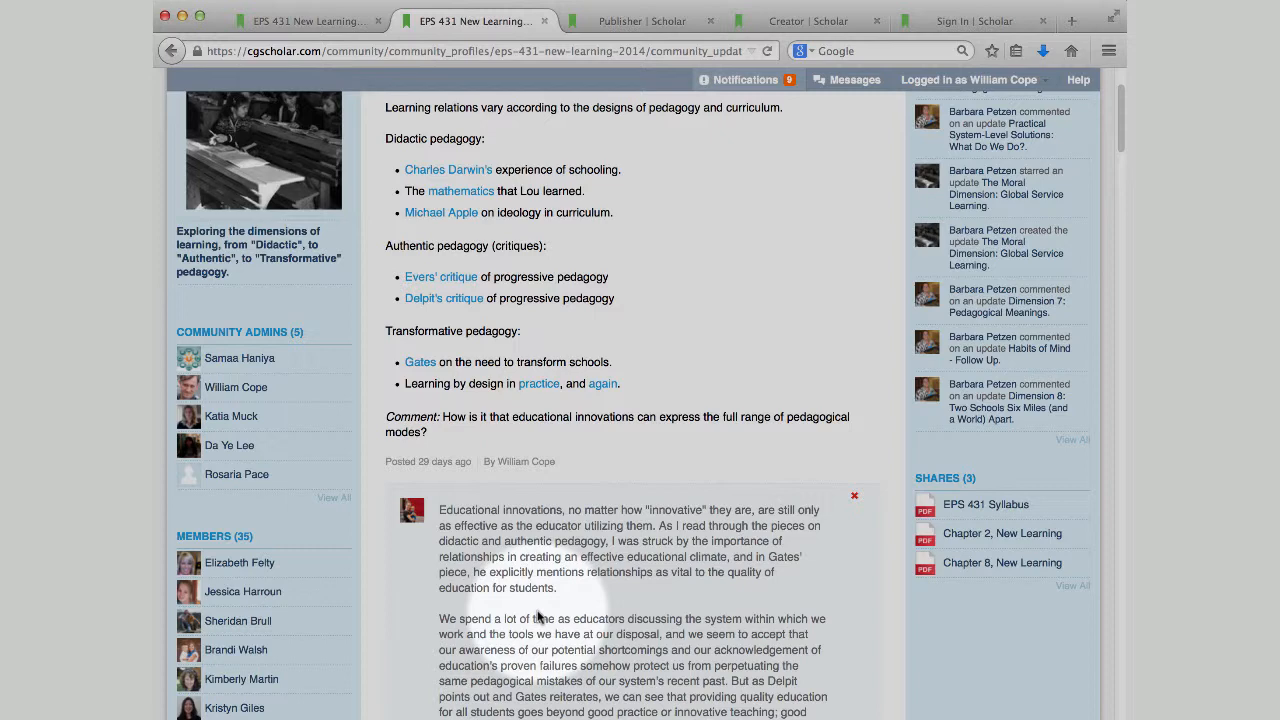
scroll(537, 617, "down", 3)
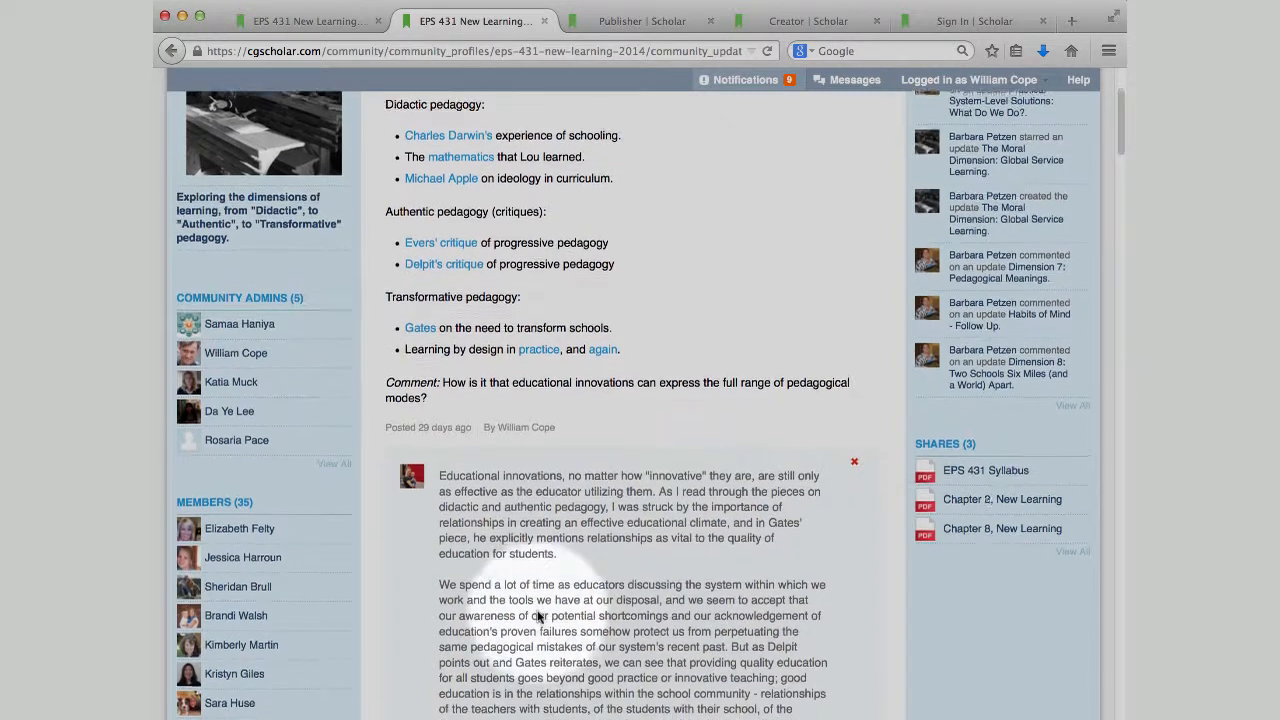
scroll(538, 613, "down", 1)
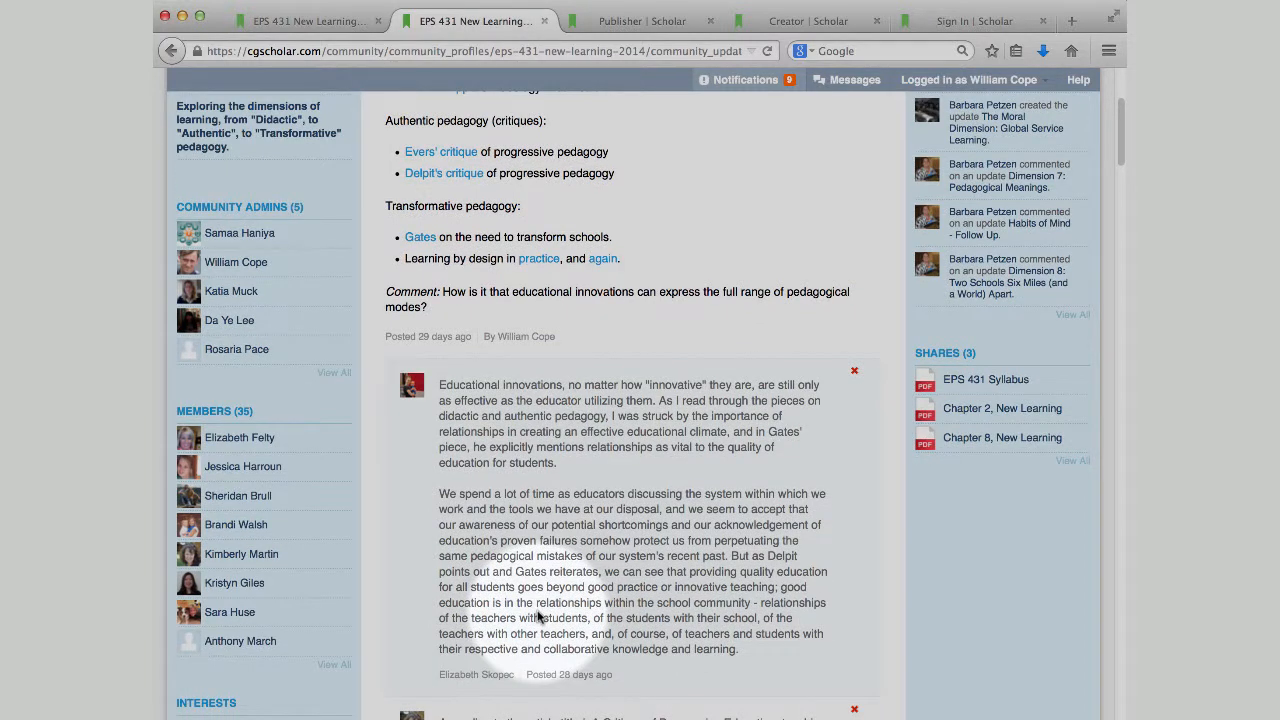
scroll(537, 617, "up", 7)
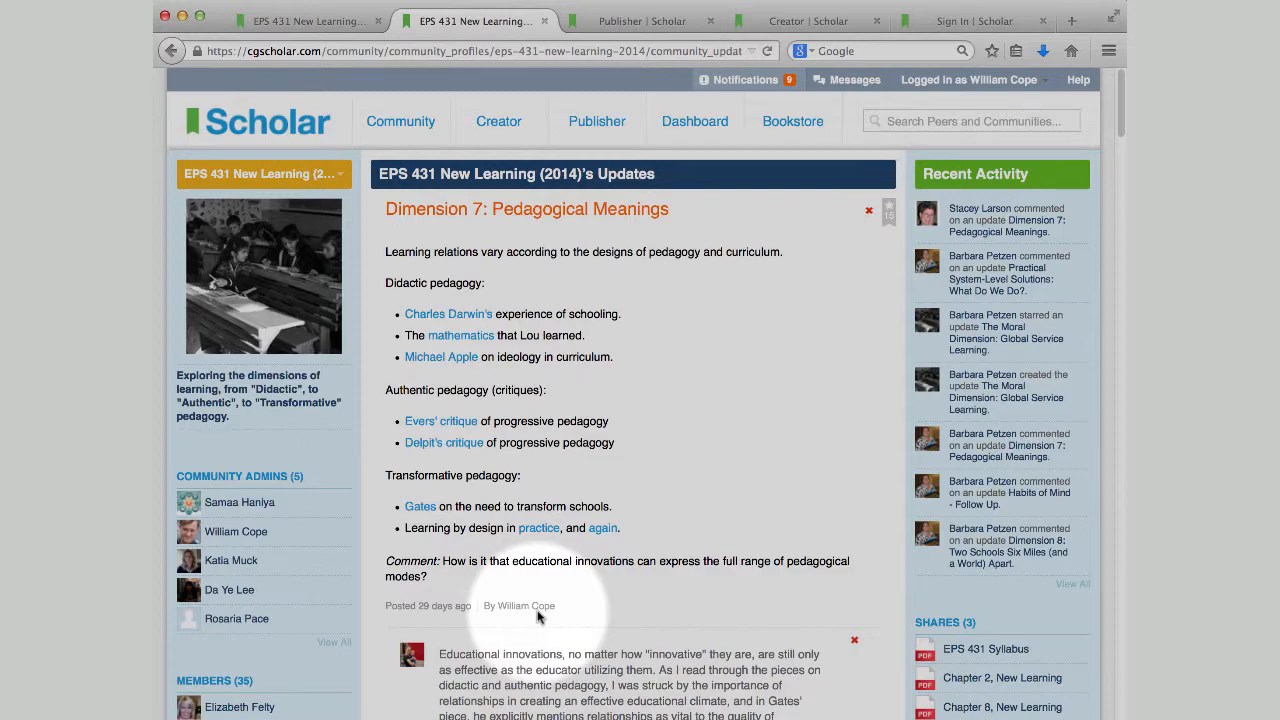
- Write "typing" in the Add a Comment form at the end of the Dimension 7 discussion
scroll(537, 617, "down", 15)
scroll(537, 617, "down", 15)
scroll(537, 610, "down", 15)
scroll(524, 597, "down", 10)
left_click(425, 512)
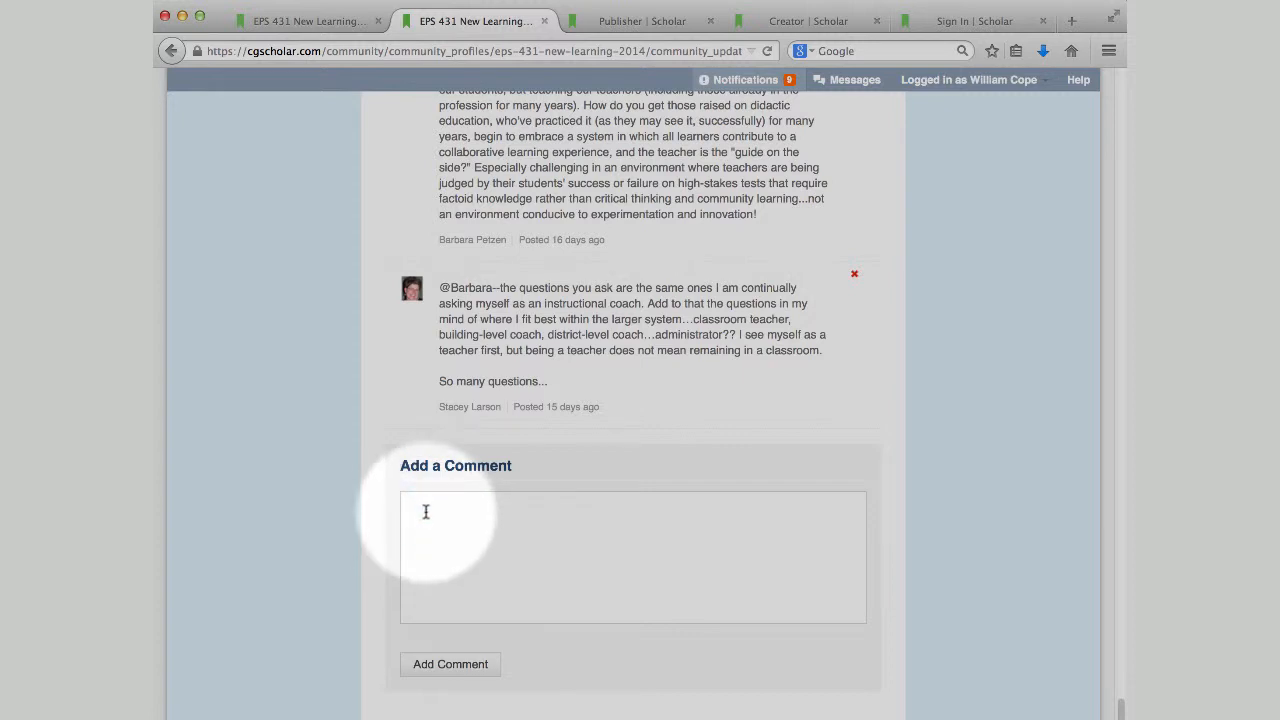
type("typing")
left_click(458, 662)
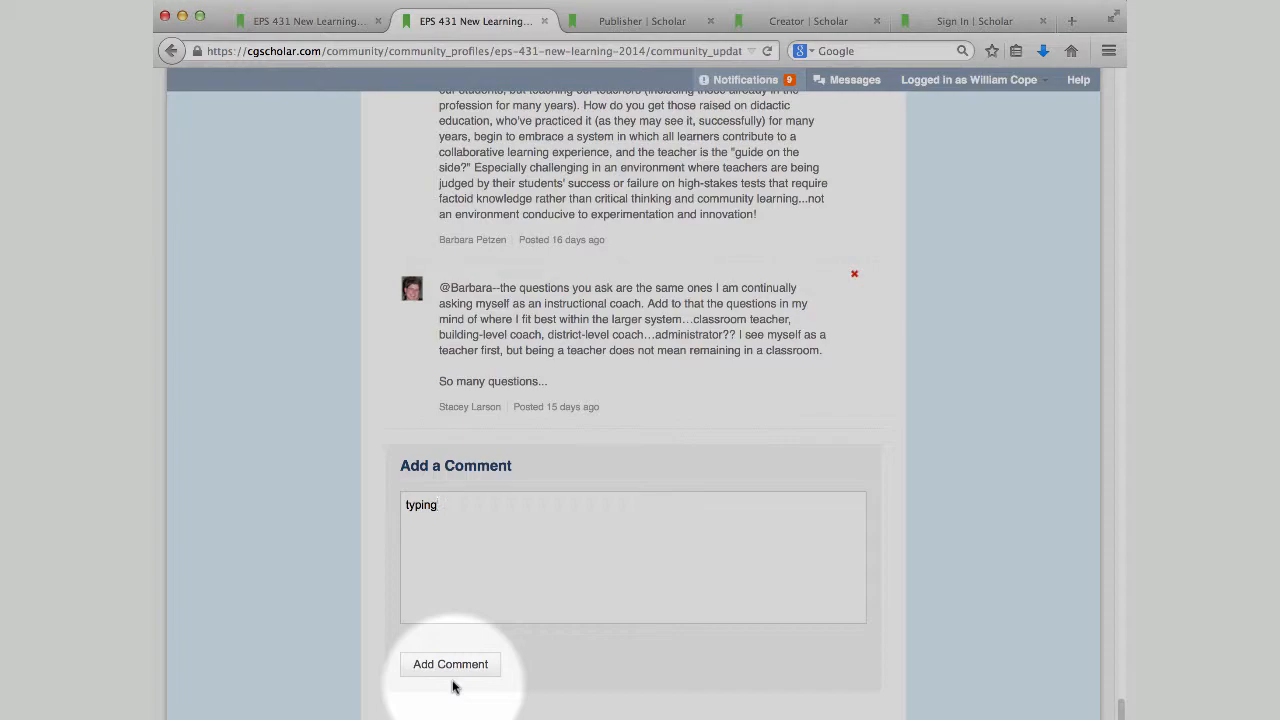
- Review the Dimension 7 update's text again together with the first comment beneath it
scroll(594, 491, "up", 15)
scroll(588, 496, "up", 20)
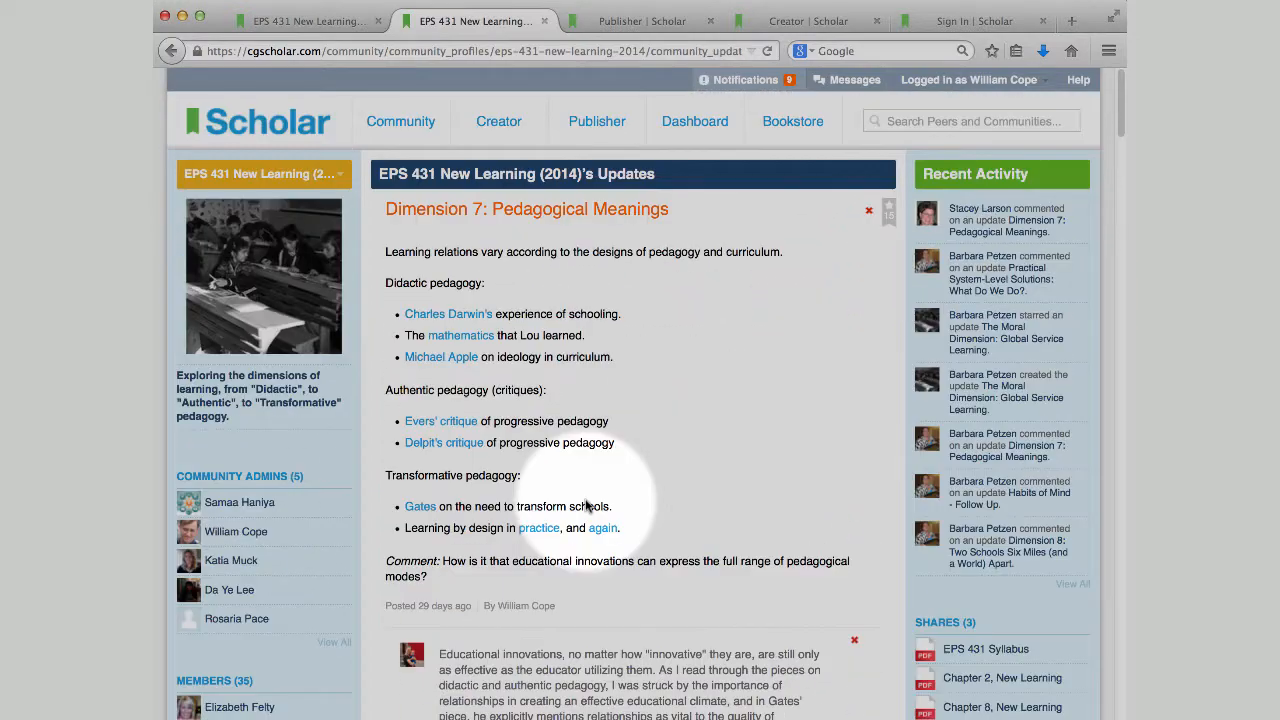
scroll(588, 580, "down", 5)
scroll(588, 600, "up", 1)
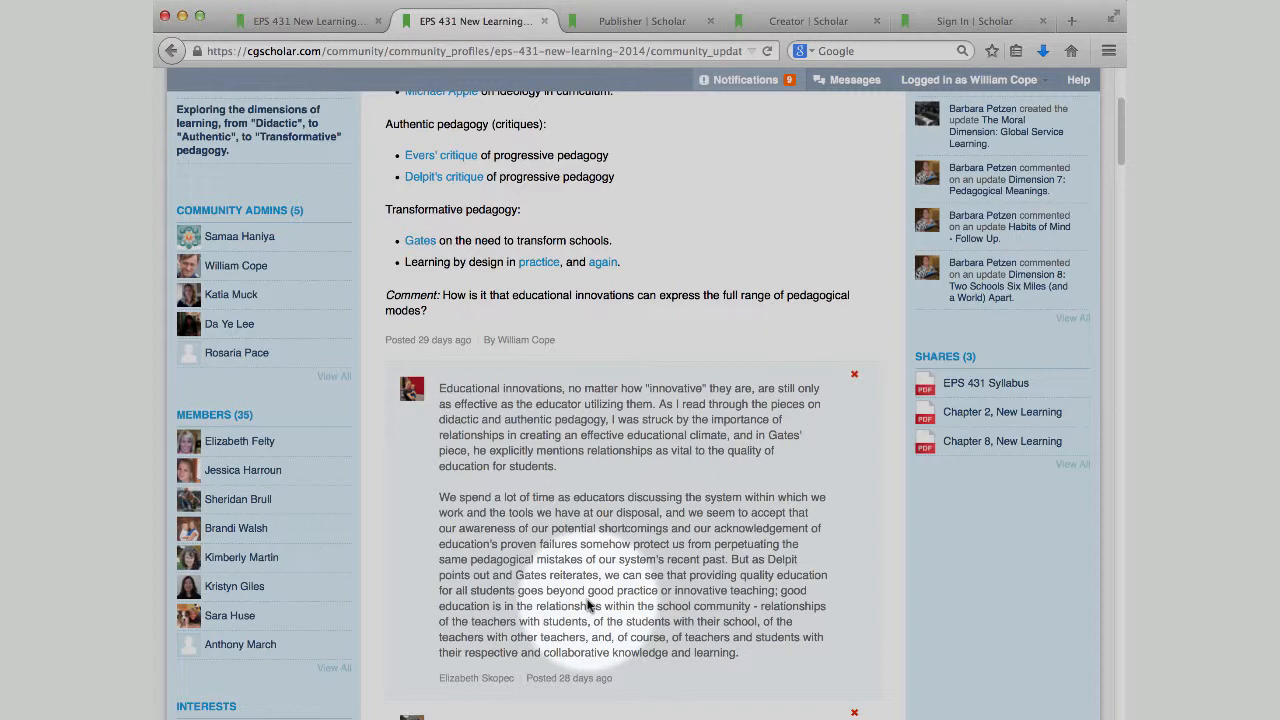
scroll(588, 605, "up", 5)
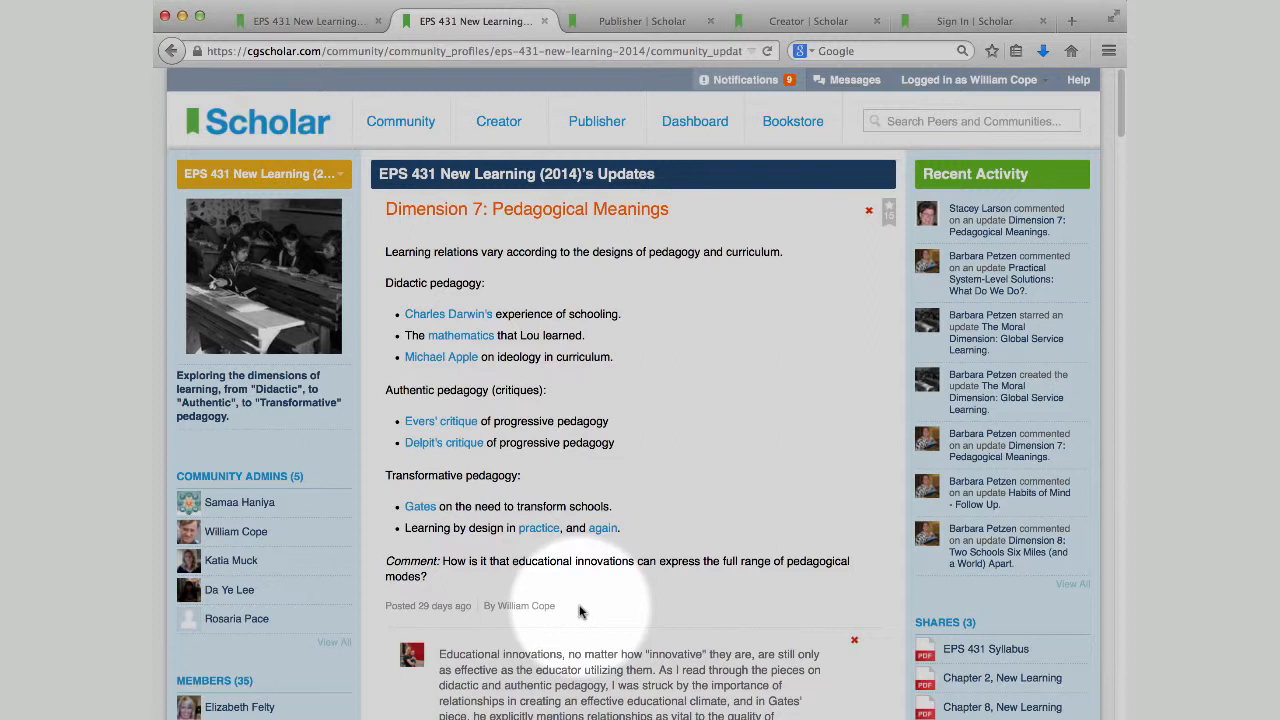
- Open the EPS 431 New Learning (2014) Publisher project summary and examine its members' works, statuses, update dates and contributors
left_click(647, 22)
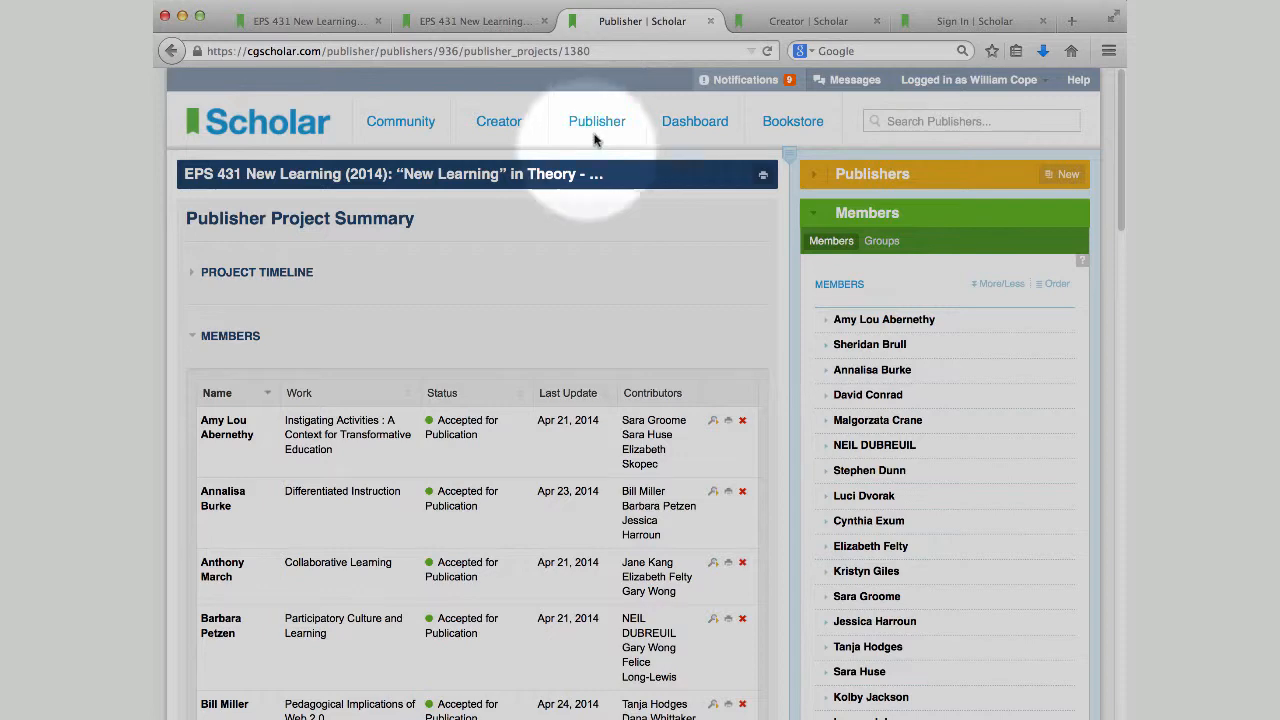
scroll(530, 323, "down", 1)
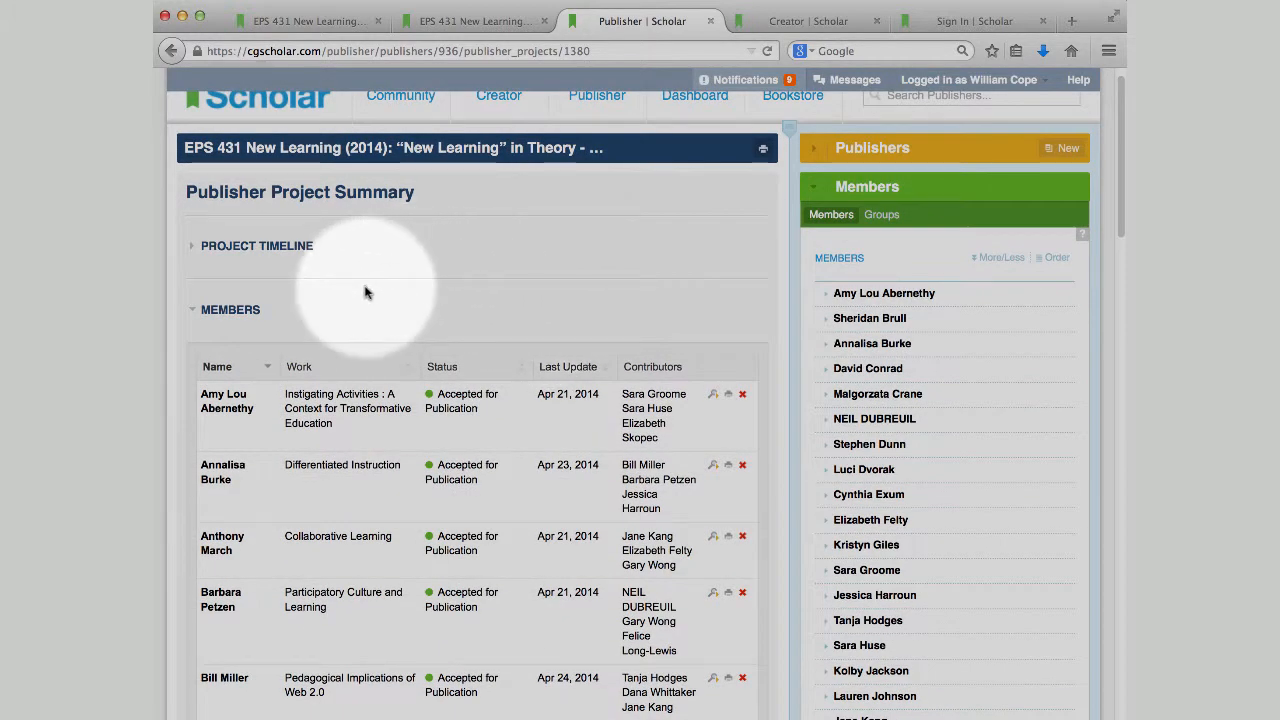
scroll(365, 292, "down", 1)
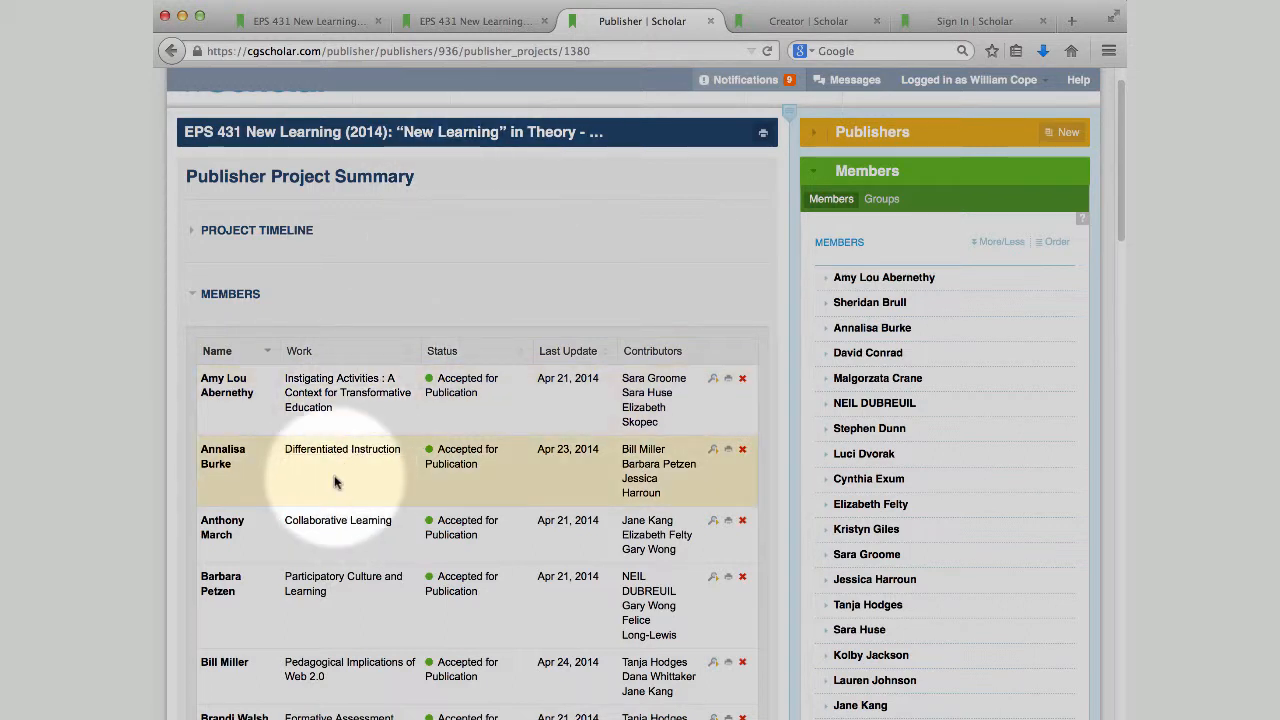
scroll(345, 475, "down", 2)
scroll(335, 500, "down", 1)
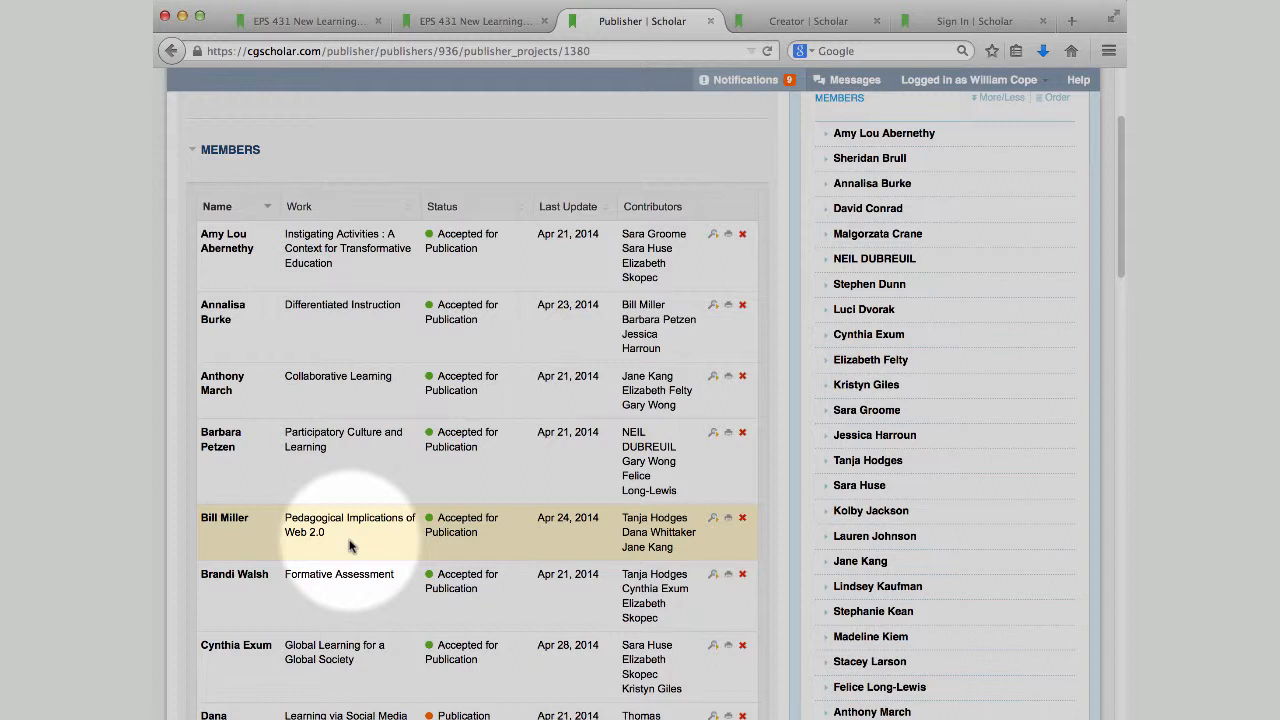
scroll(350, 545, "down", 15)
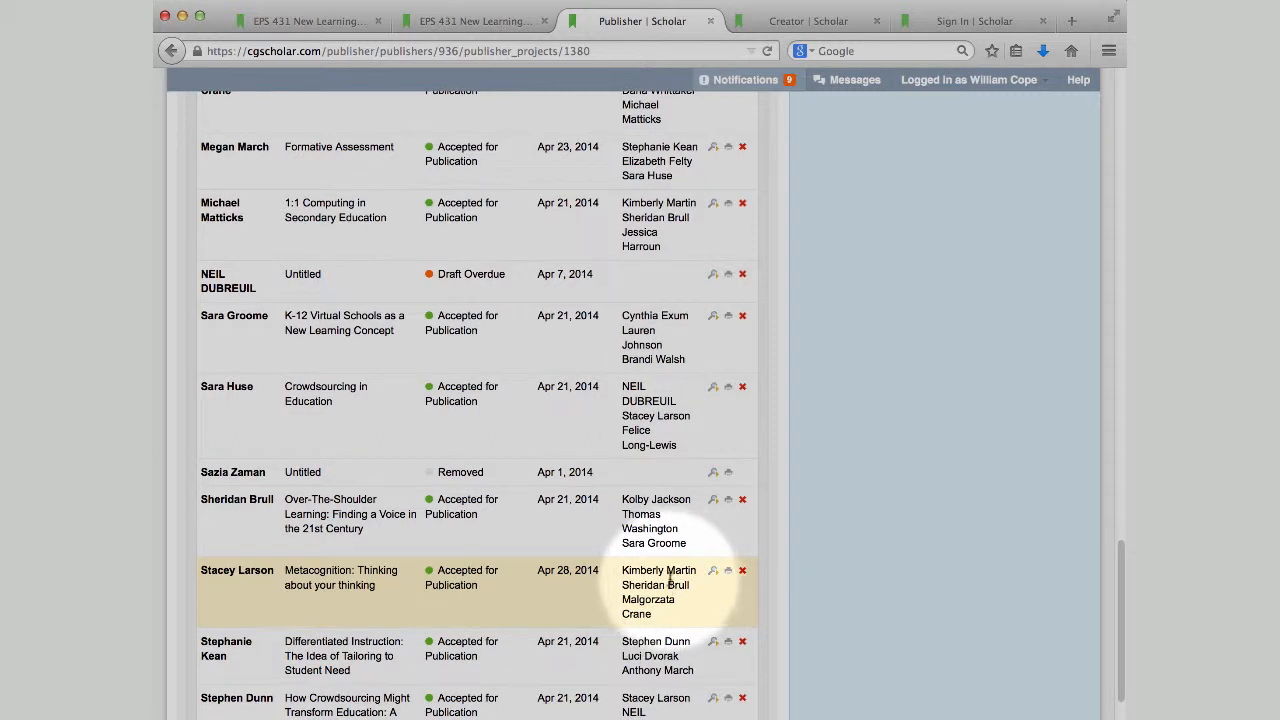
scroll(675, 594, "down", 1)
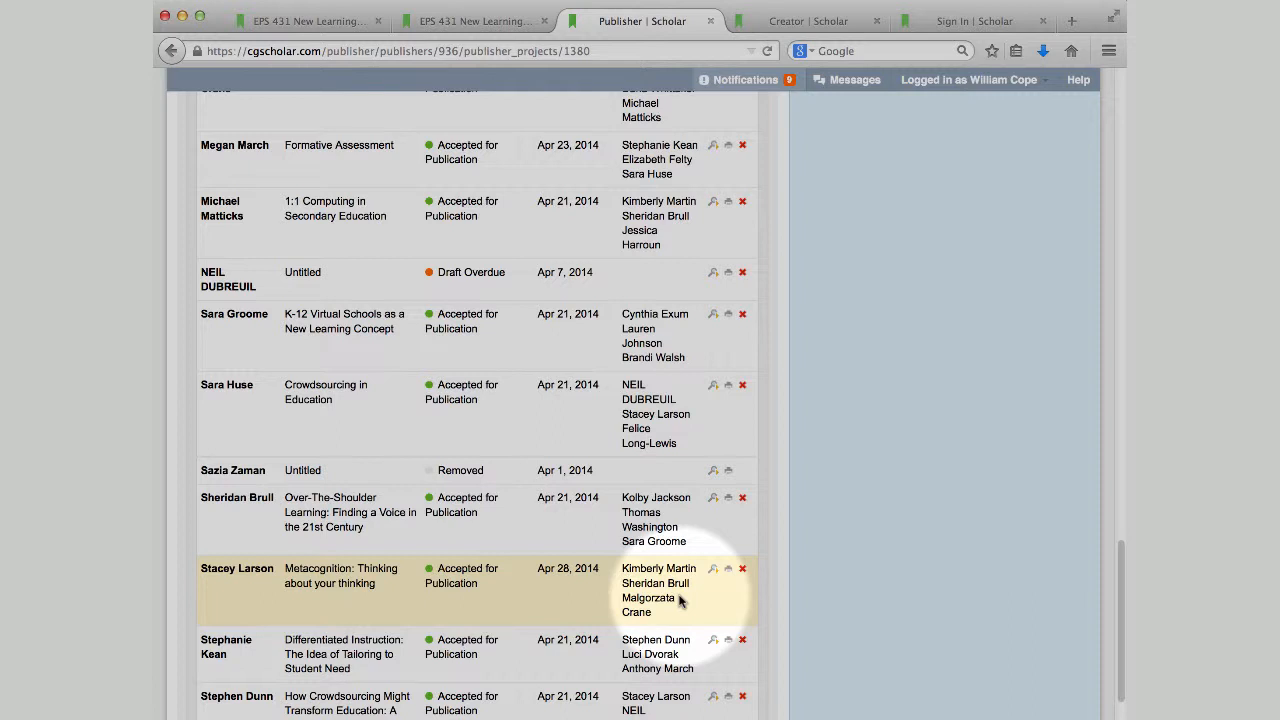
scroll(679, 600, "up", 1)
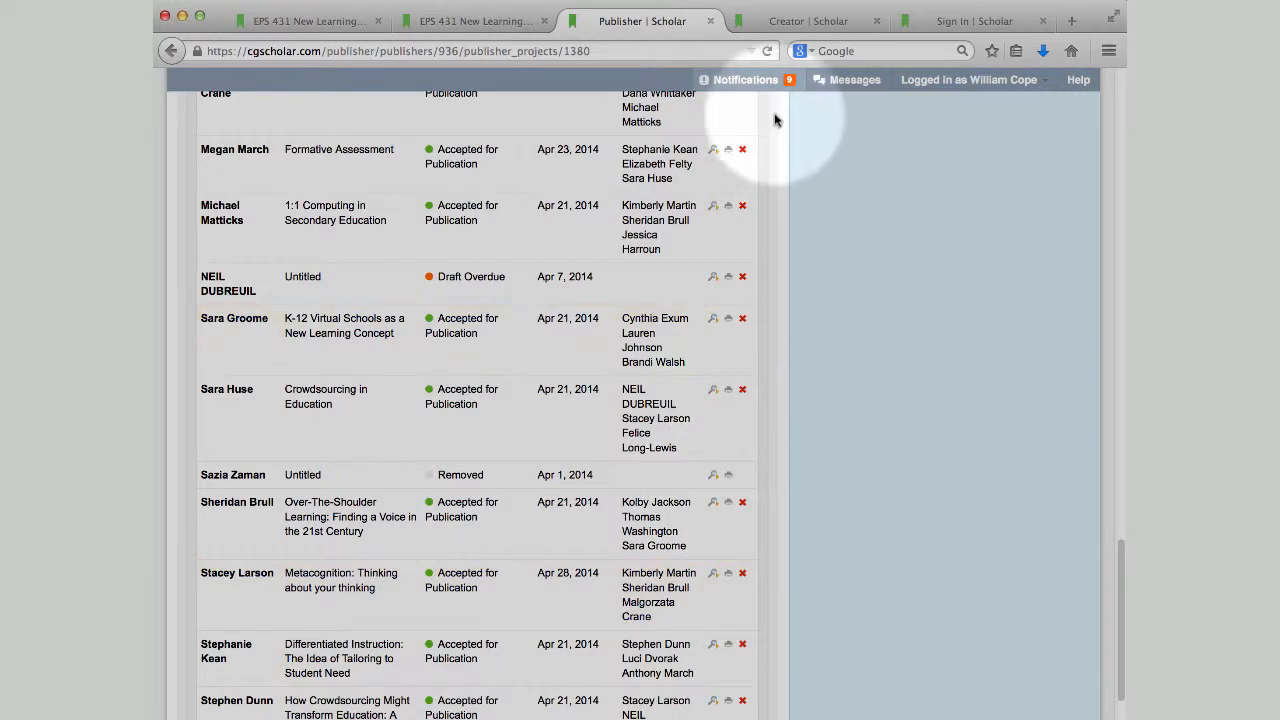
- Open the feedback rubric for the Metacognition work in Creator and examine its review criteria and the Definition of the Concept rating levels
left_click(788, 21)
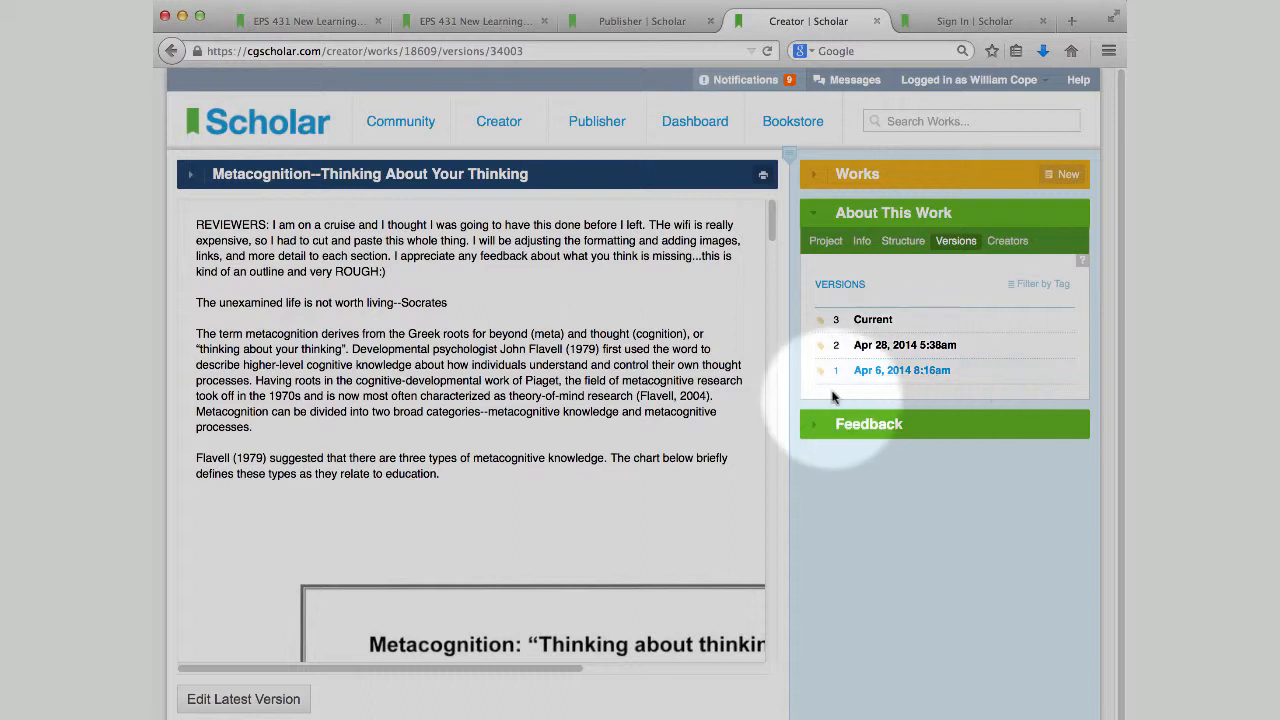
left_click(815, 426)
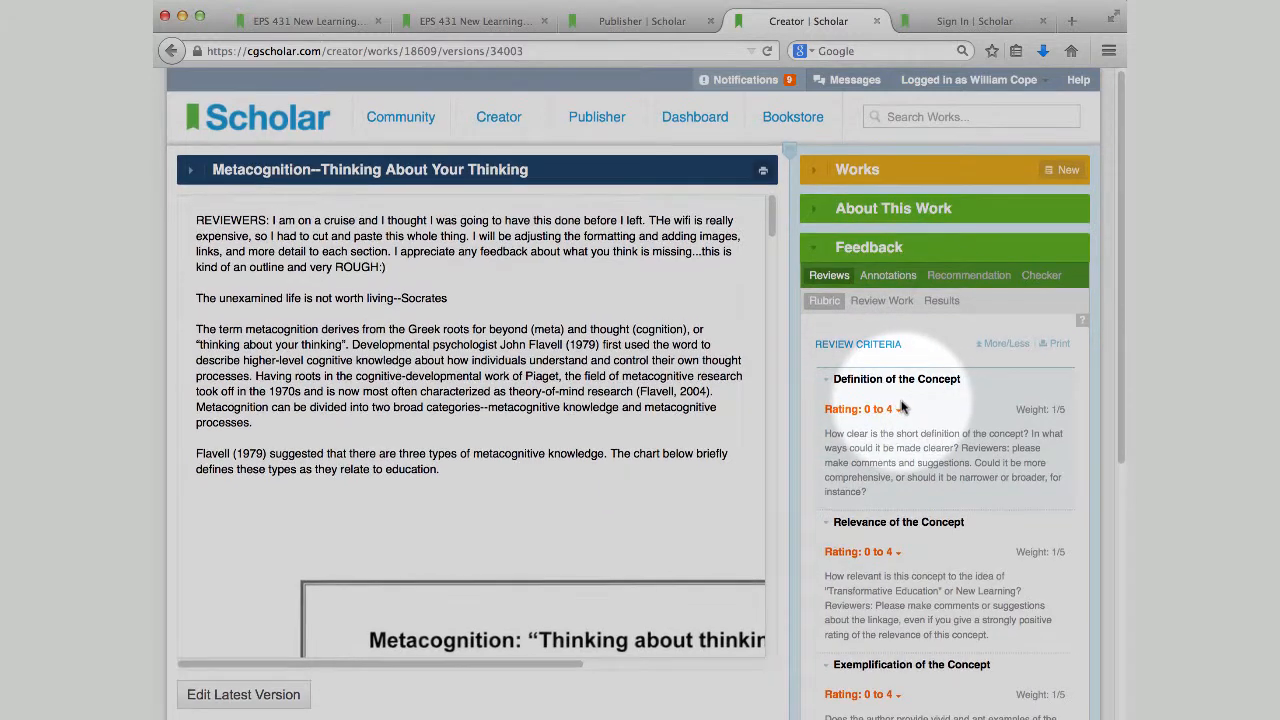
scroll(901, 406, "down", 1)
scroll(901, 406, "down", 5)
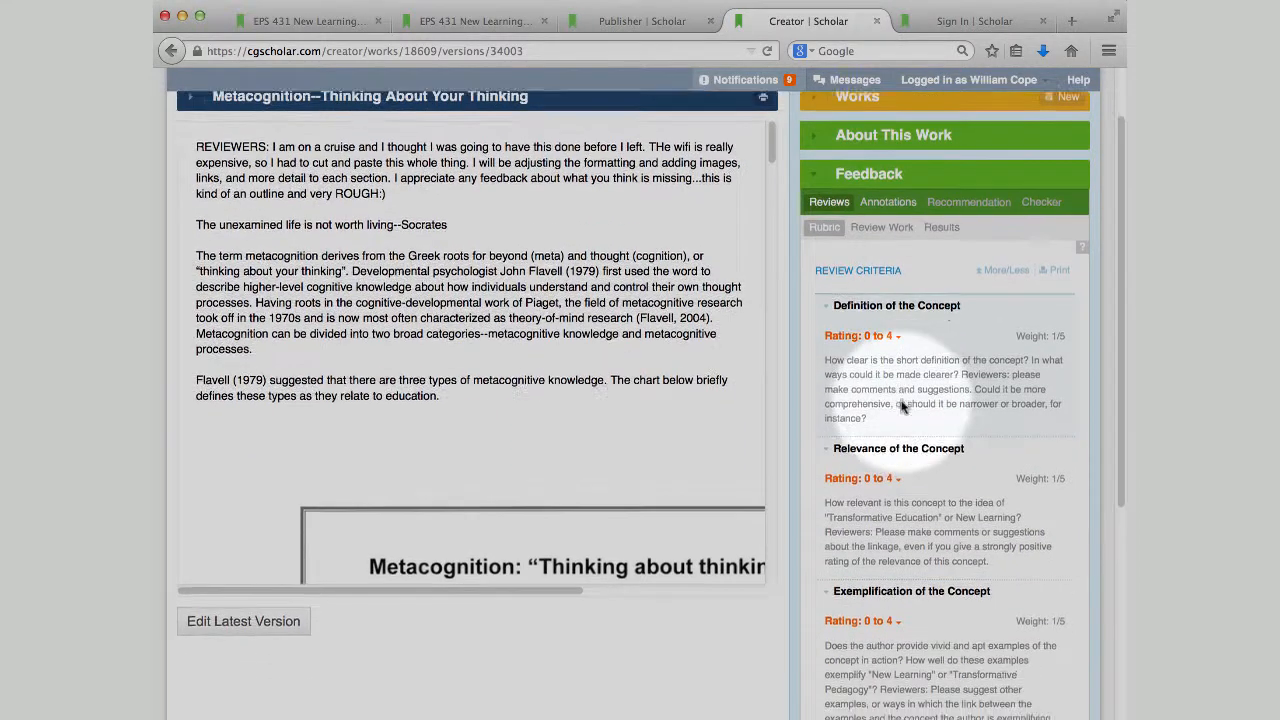
scroll(901, 406, "down", 5)
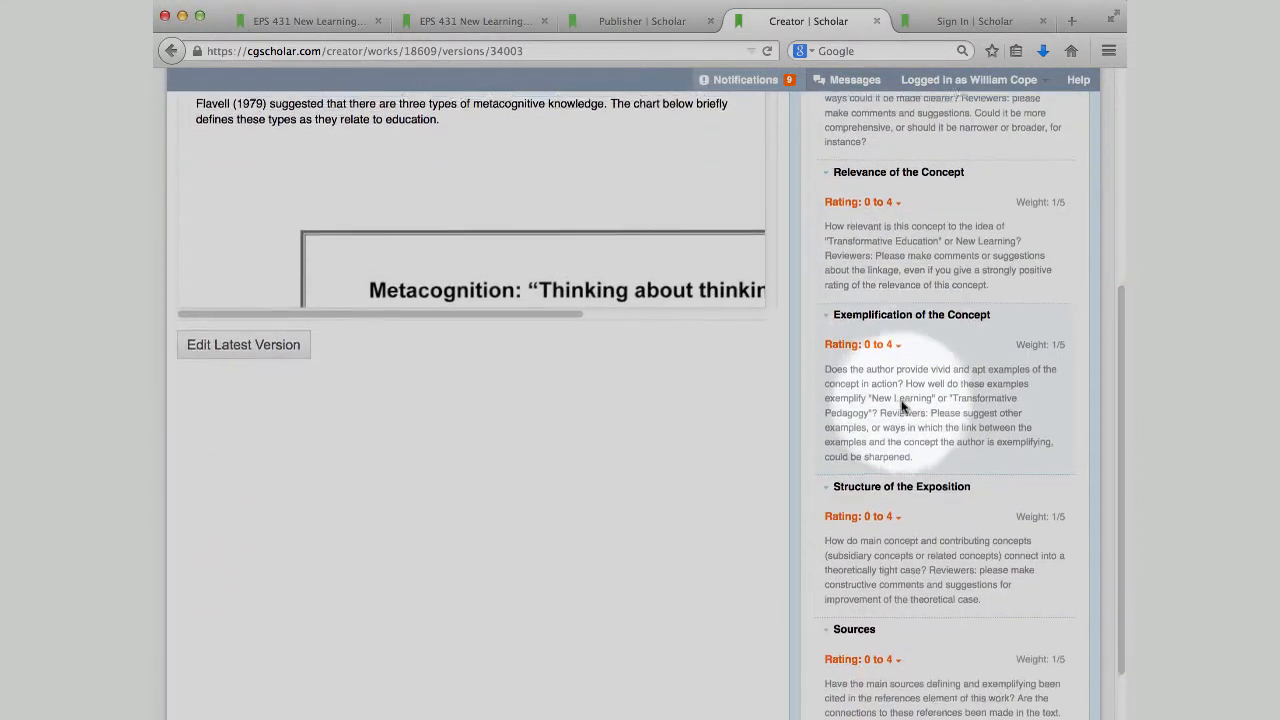
scroll(901, 406, "up", 10)
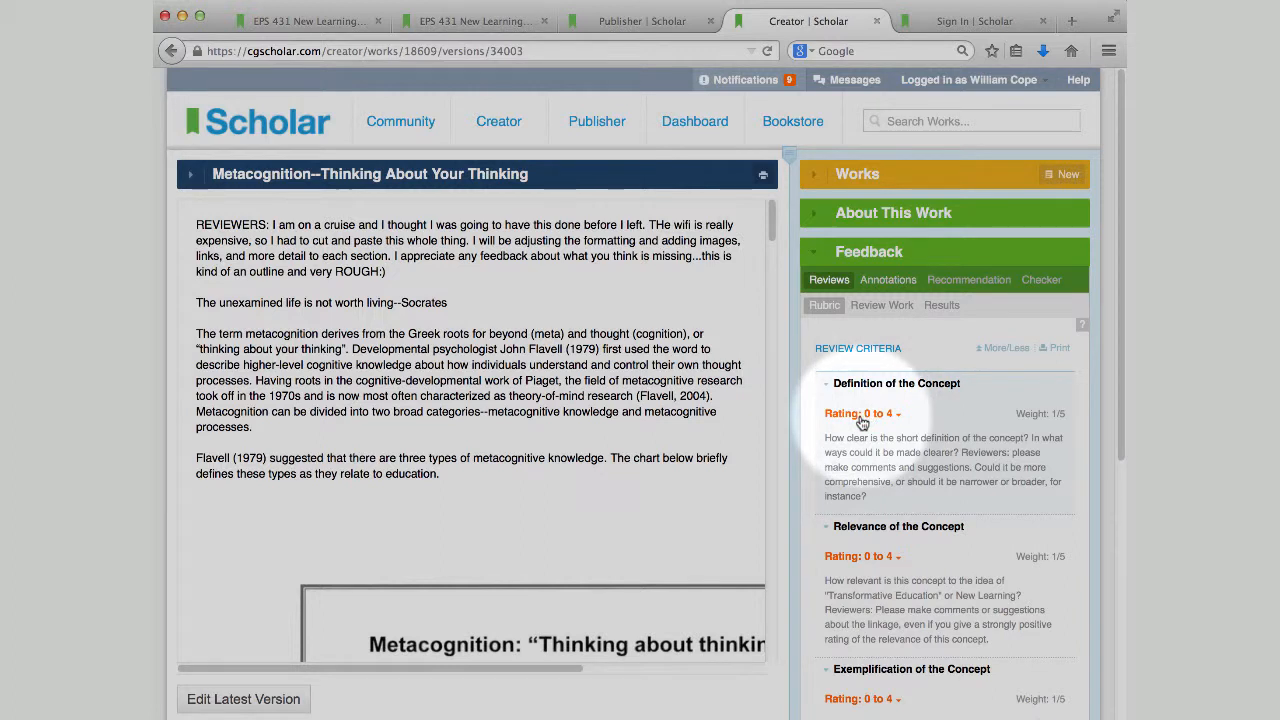
left_click(861, 423)
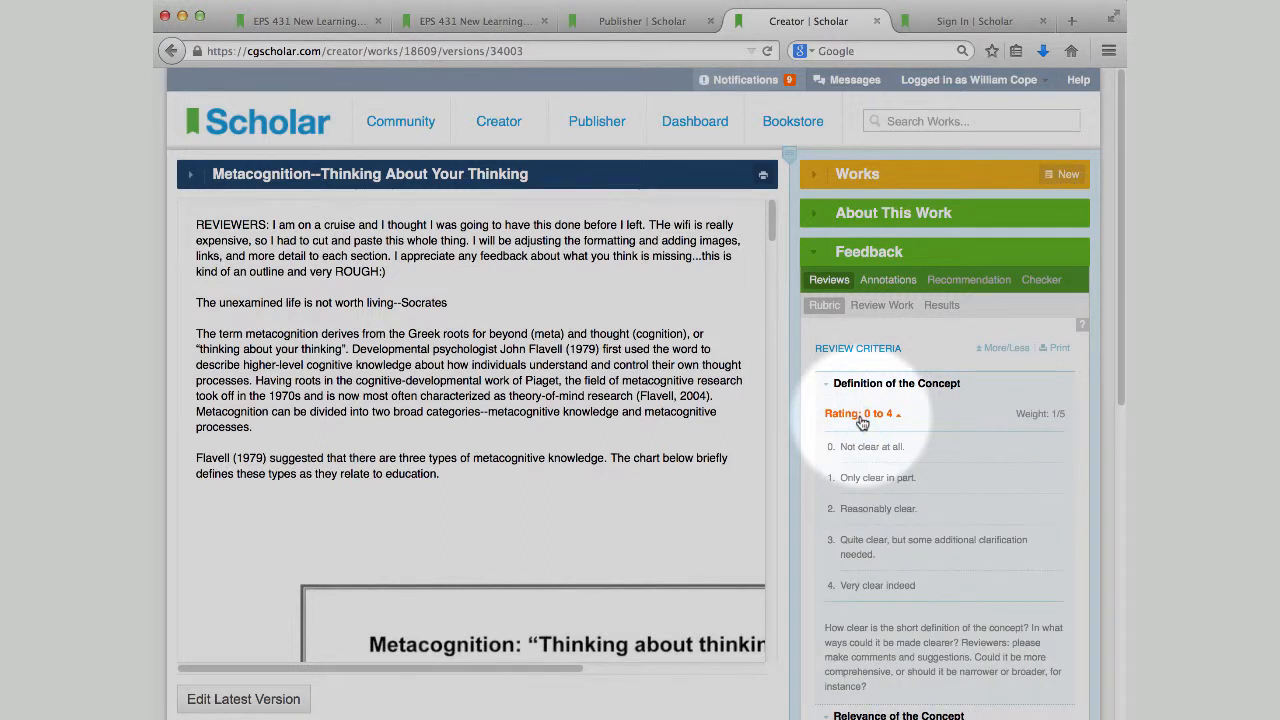
left_click(861, 421)
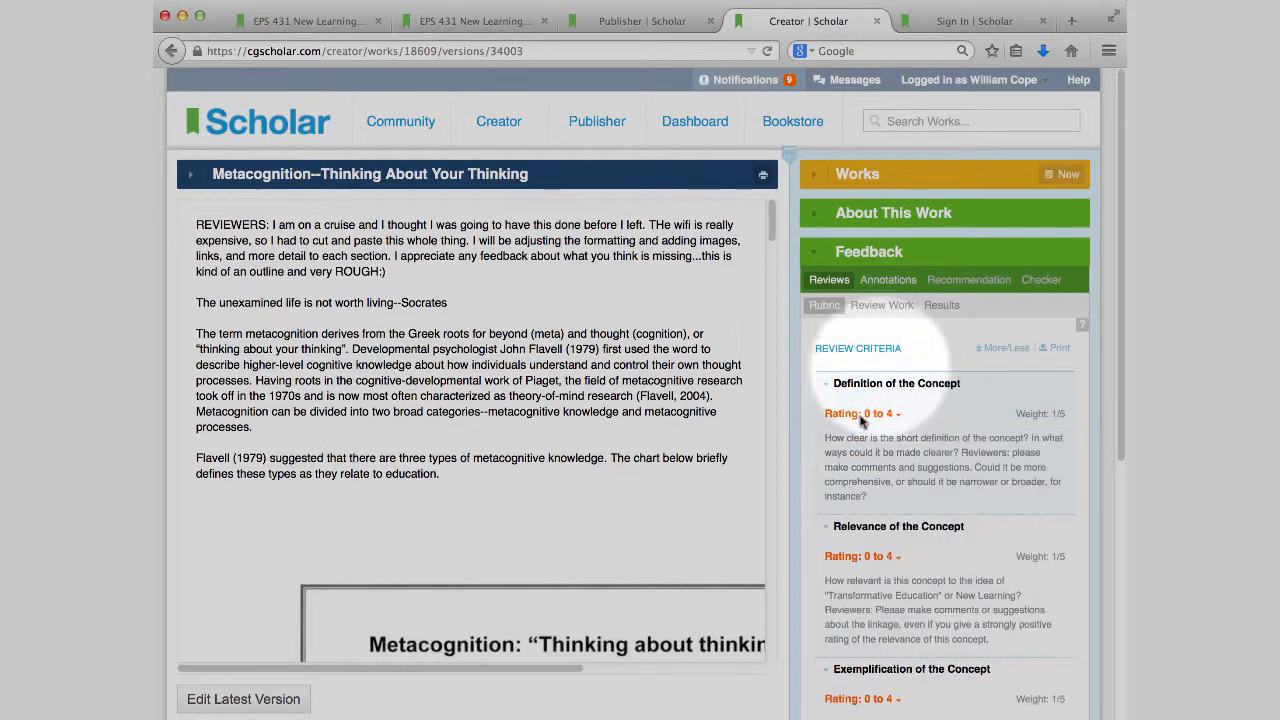
- Rate Definition of the Concept 2 of 4 in the review form and check the descriptions of its rating levels
left_click(879, 307)
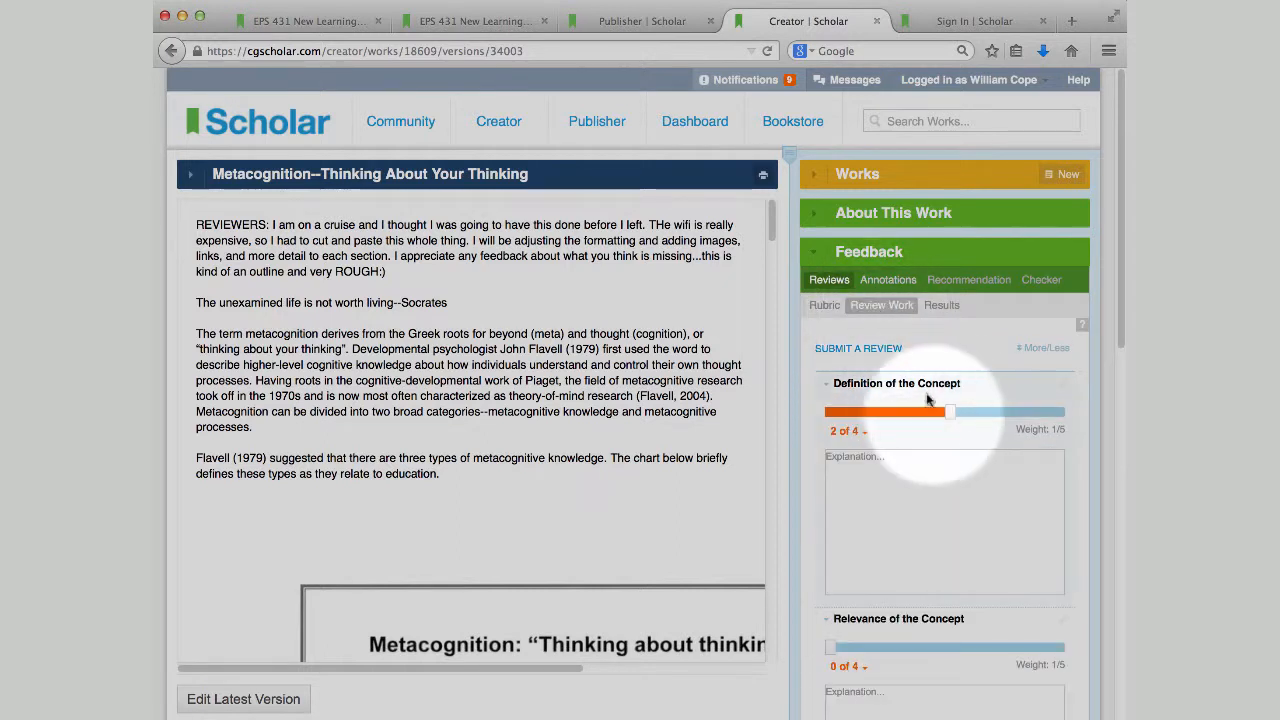
left_click_drag(830, 412, 950, 412)
left_click(856, 433)
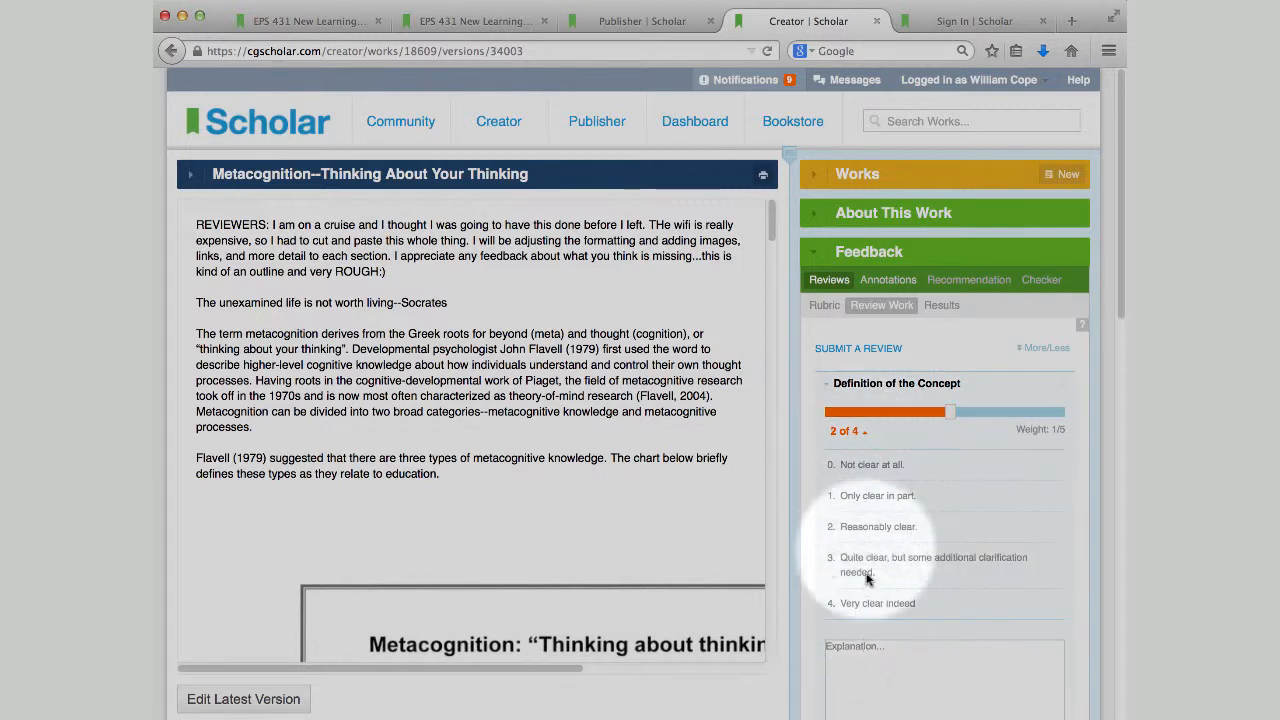
left_click(856, 436)
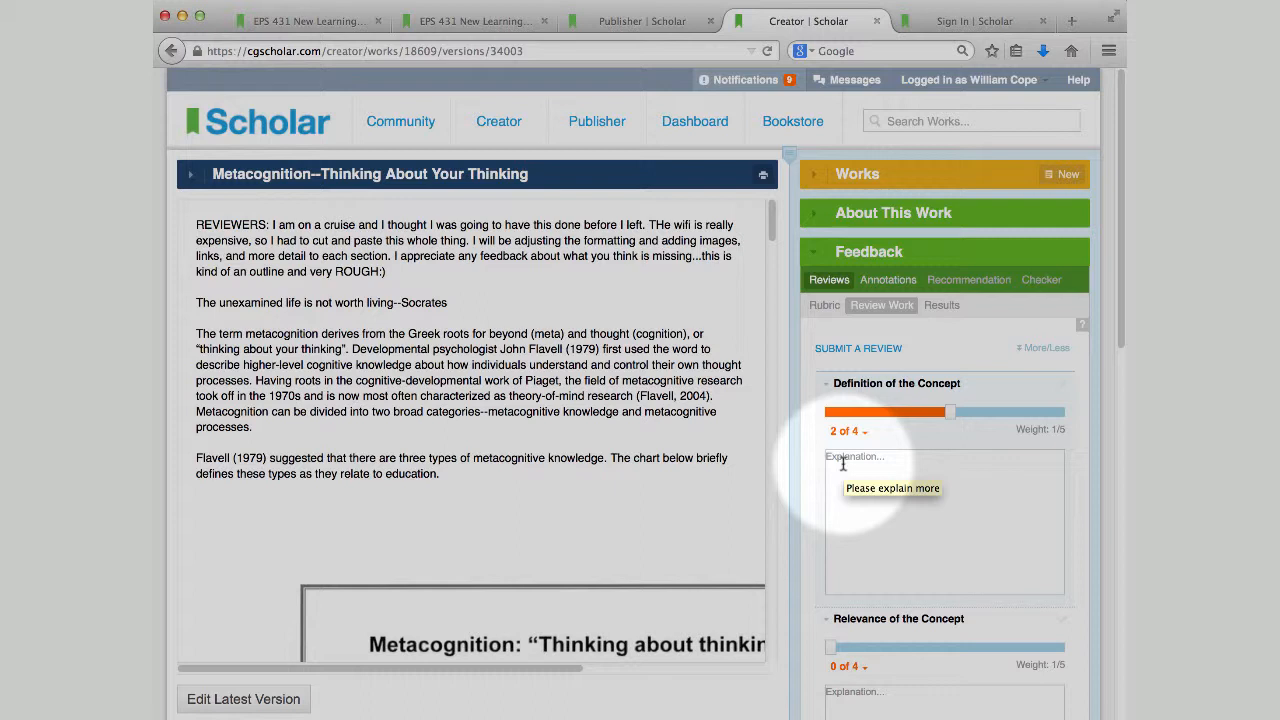
- Open the review results for Version 1 and read the first listed reviewer's ratings and explanations
left_click(934, 311)
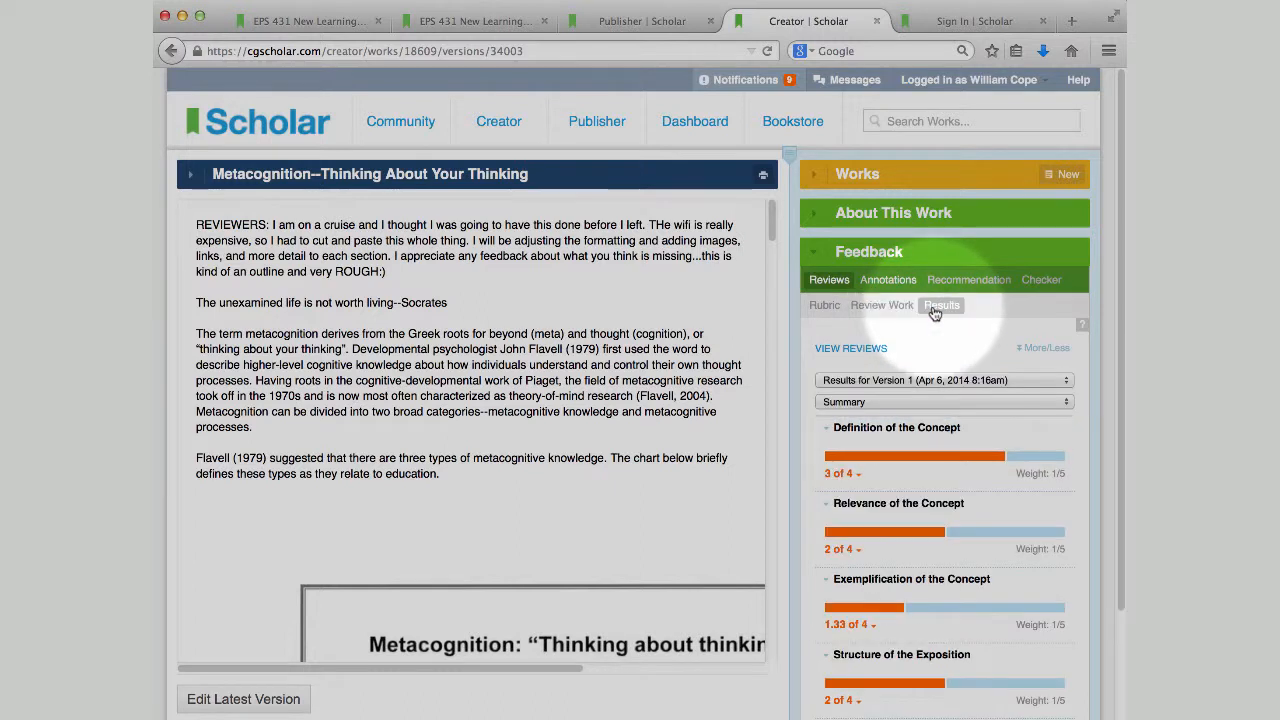
left_click(889, 403)
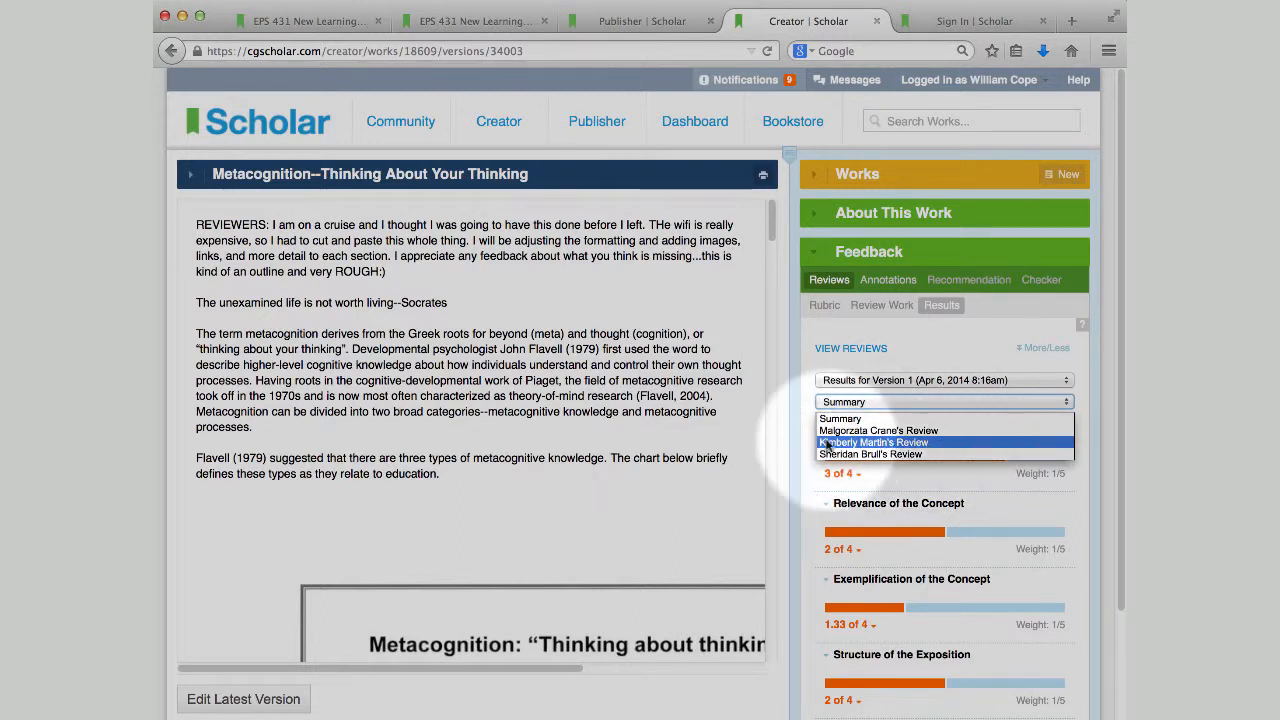
left_click(866, 430)
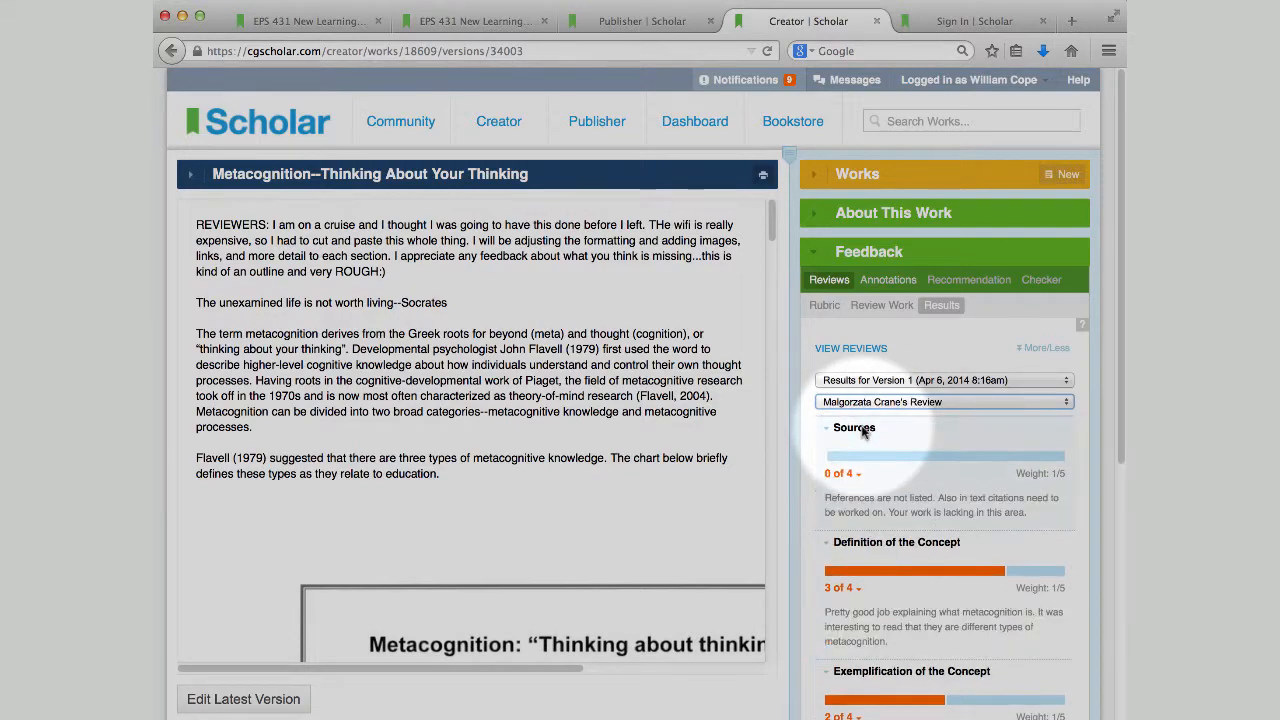
scroll(864, 432, "down", 5)
scroll(864, 432, "up", 5)
- Read the second and third reviewers' individual reviews of Version 1
left_click(862, 402)
left_click(873, 442)
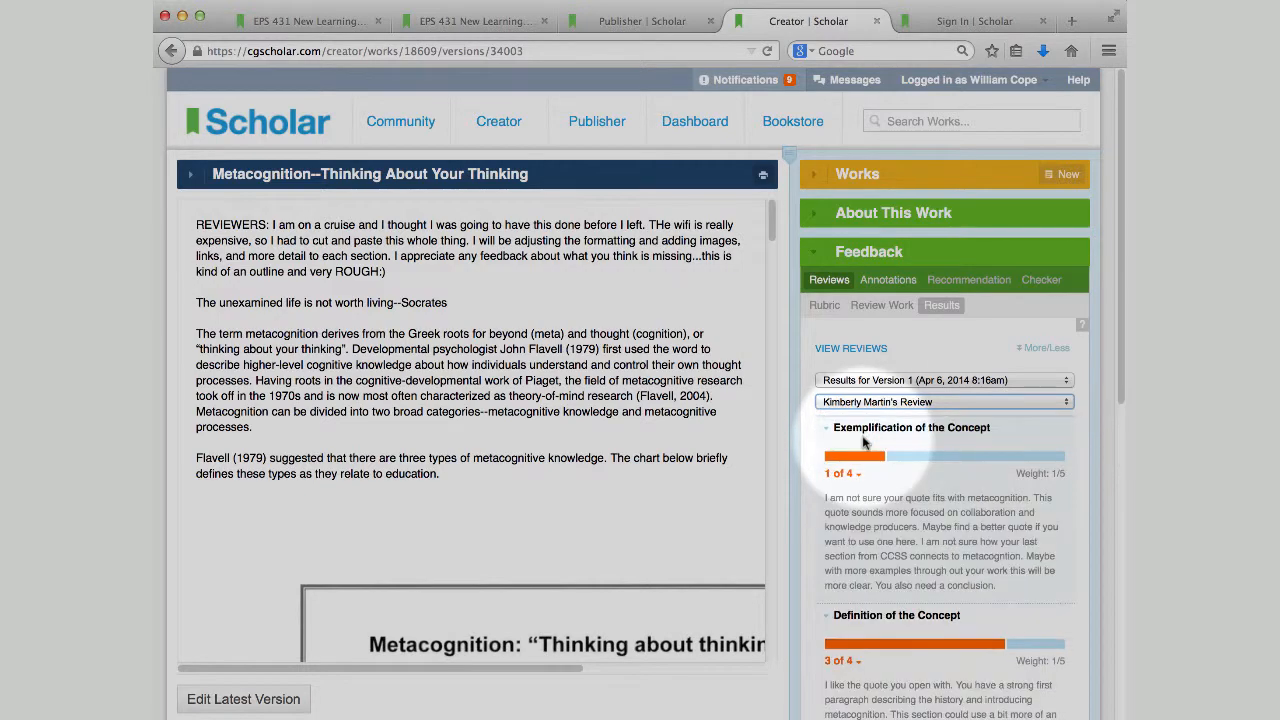
scroll(888, 572, "down", 10)
scroll(888, 572, "up", 10)
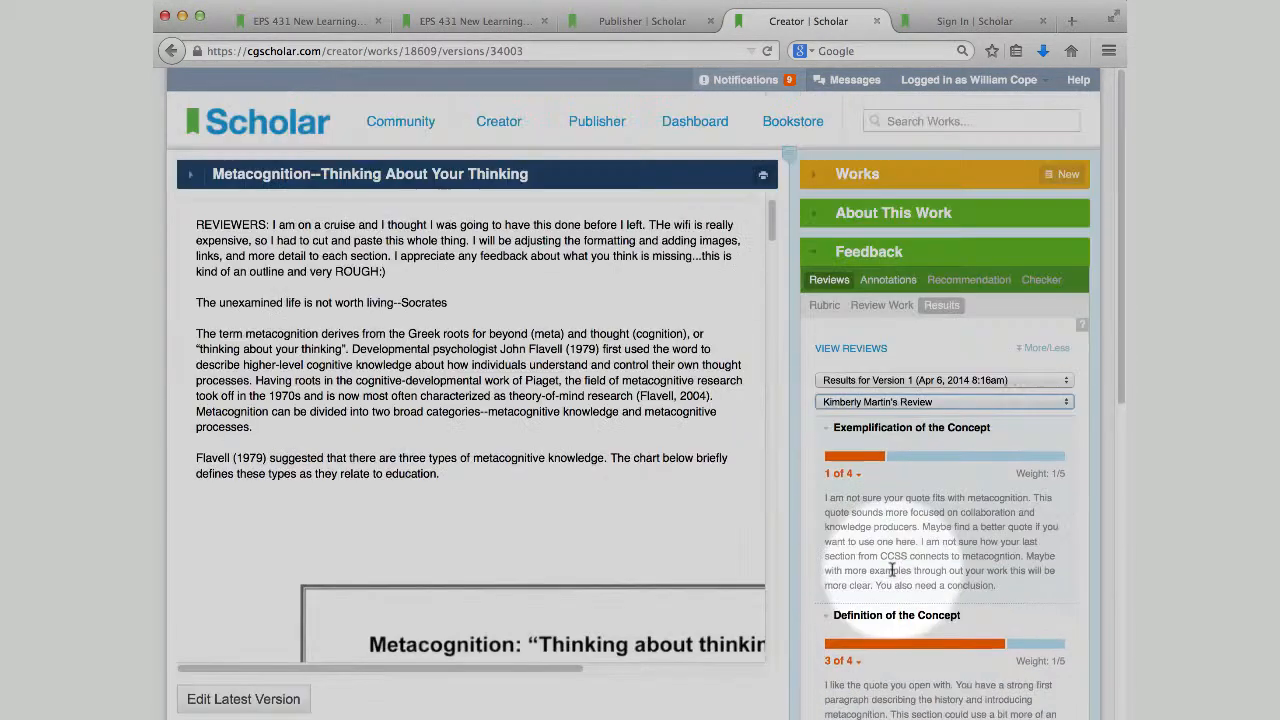
left_click(863, 402)
left_click(856, 448)
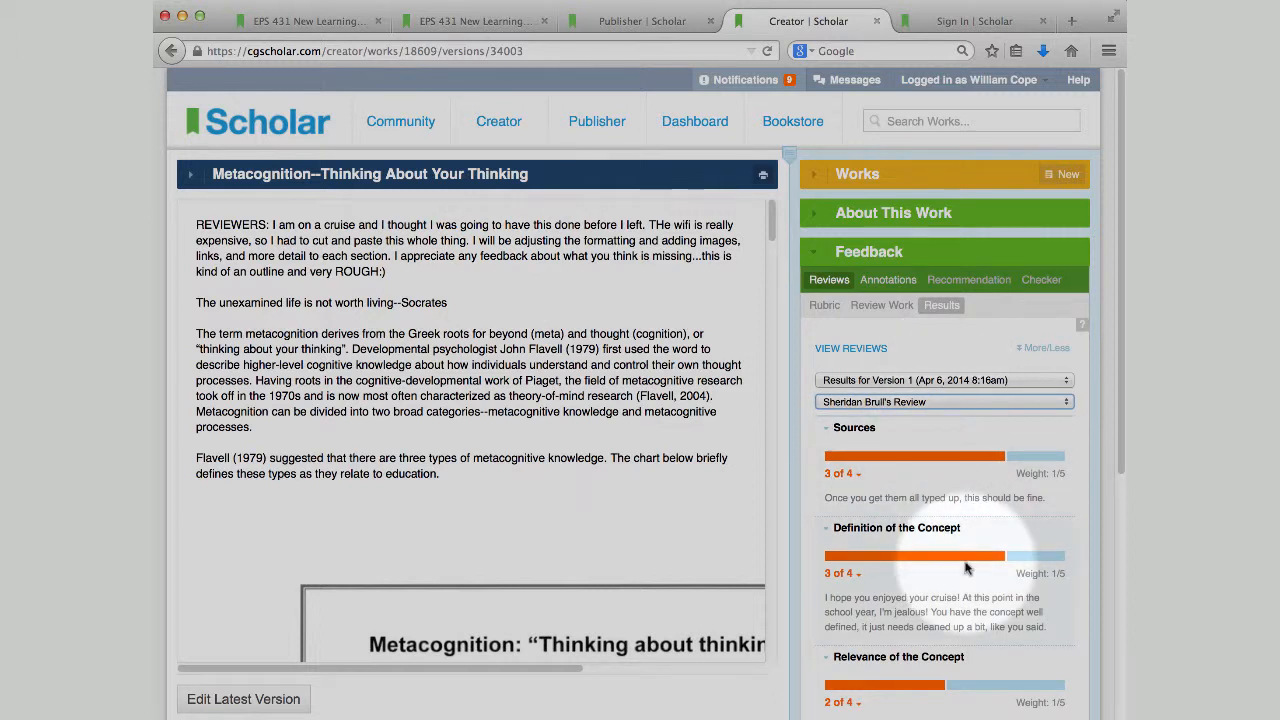
- Open the work's annotations and inspect the first "metacogni- tive" and "sec- tion" entries, collapsing each one again
left_click(884, 282)
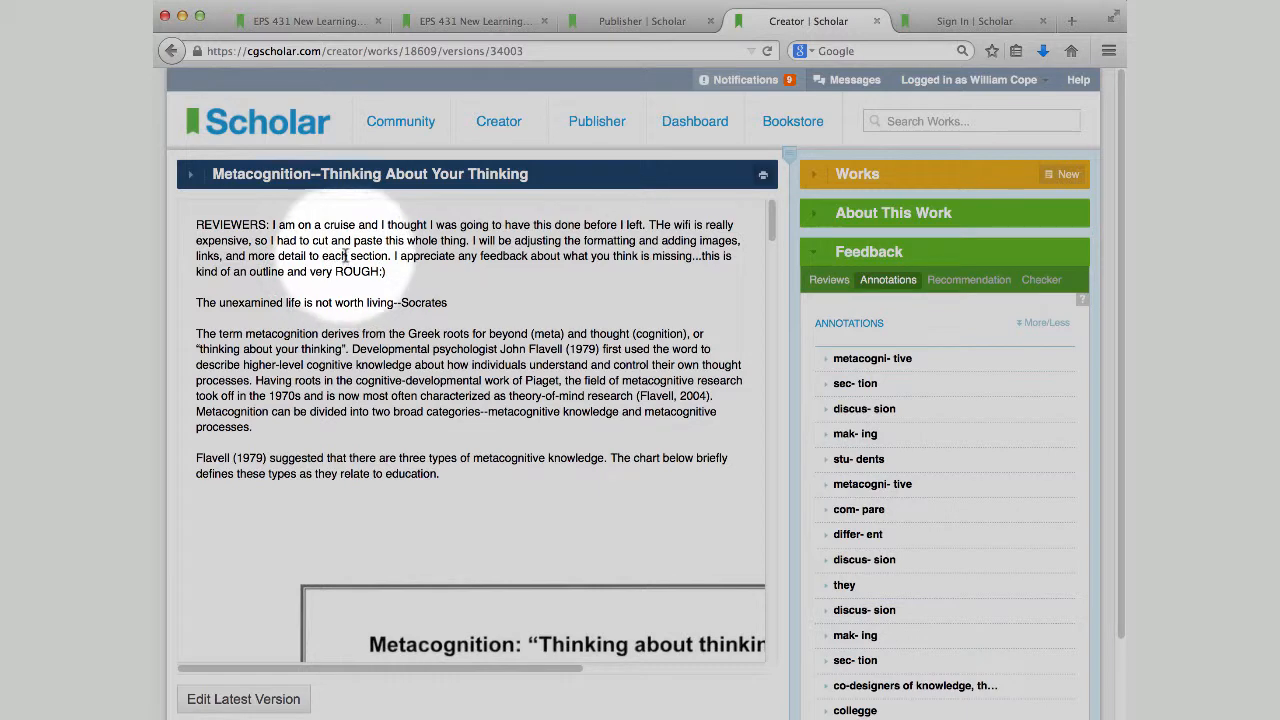
left_click(840, 359)
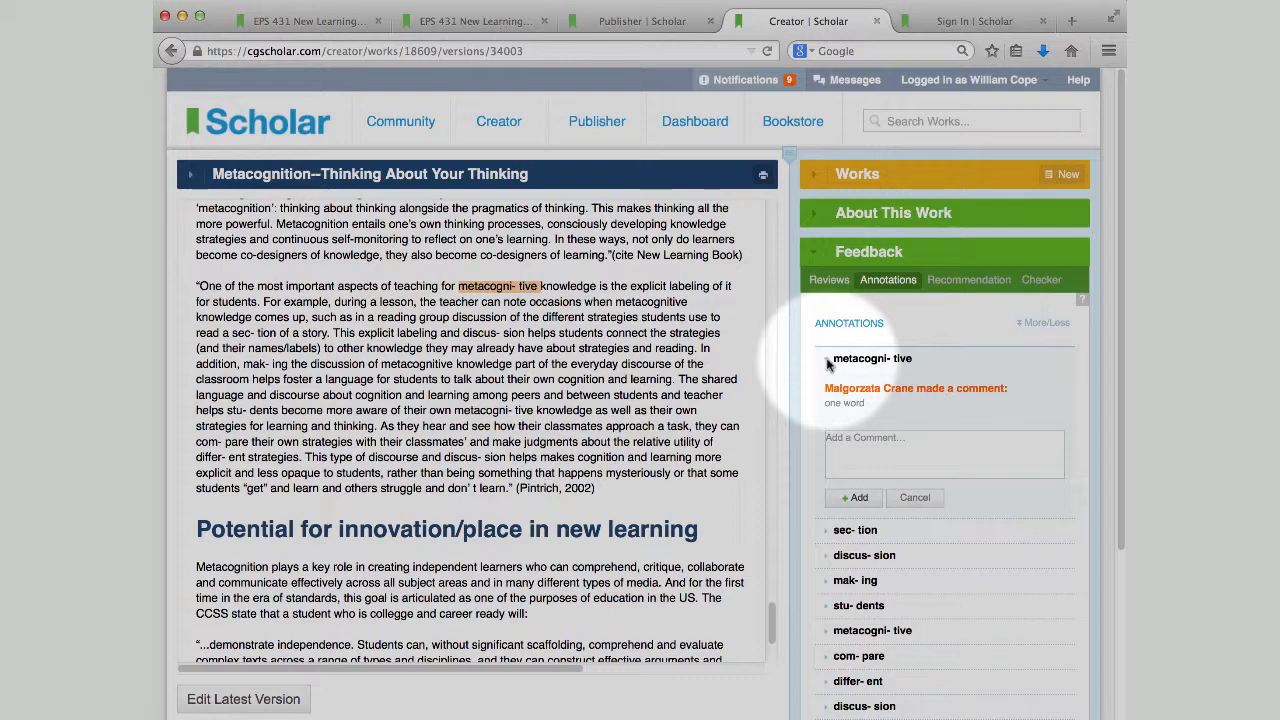
left_click(828, 360)
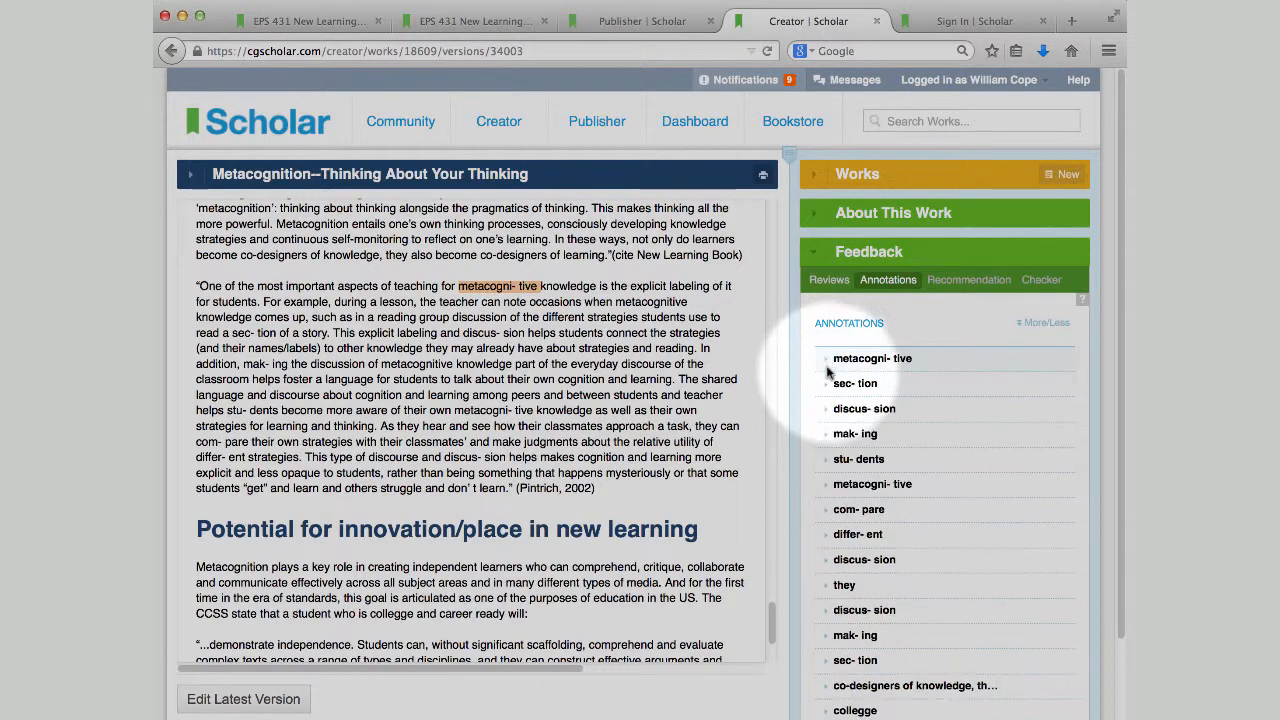
left_click(829, 384)
left_click(829, 384)
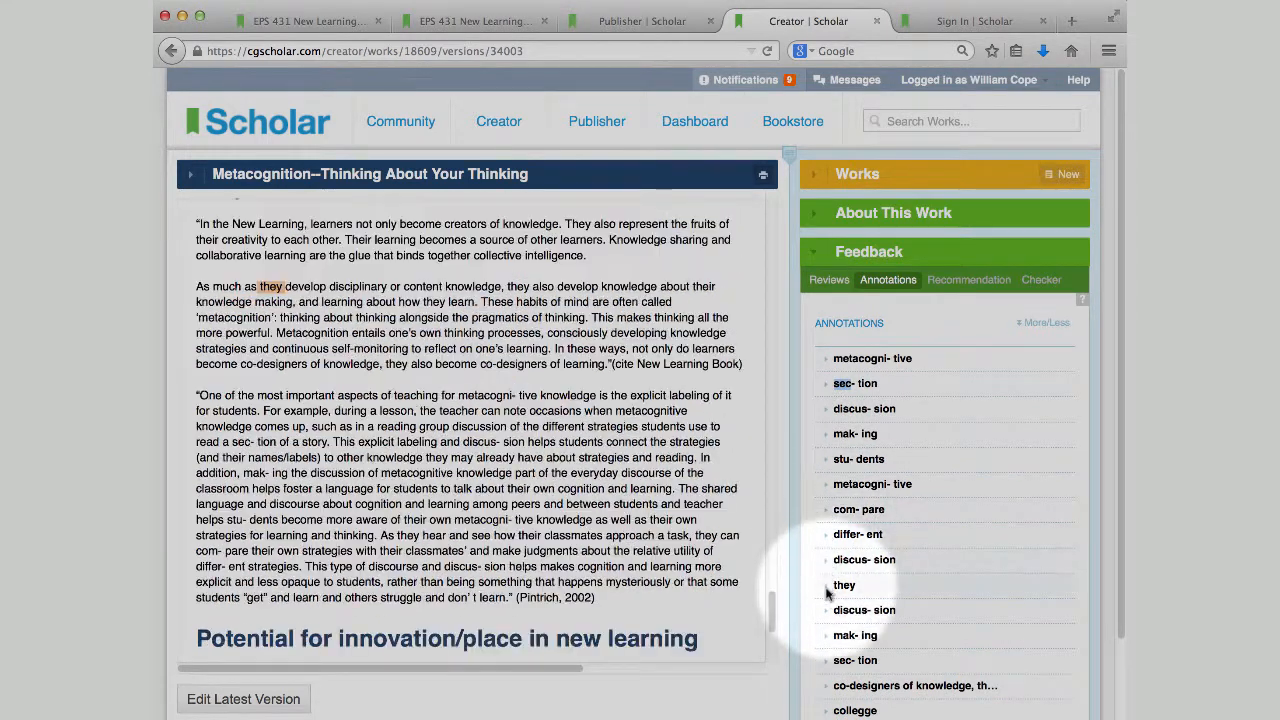
- Expand the "they" annotation to read its reviewer comment and activate its reply field
left_click(830, 585)
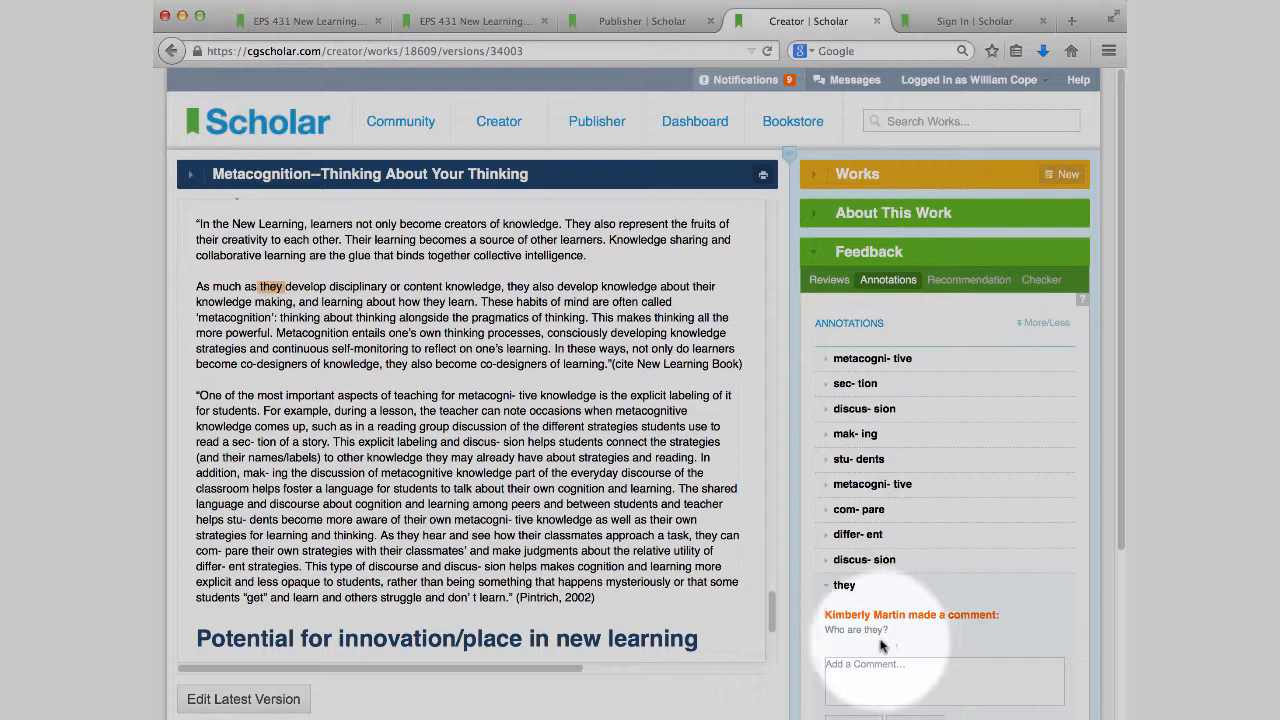
scroll(878, 651, "down", 1)
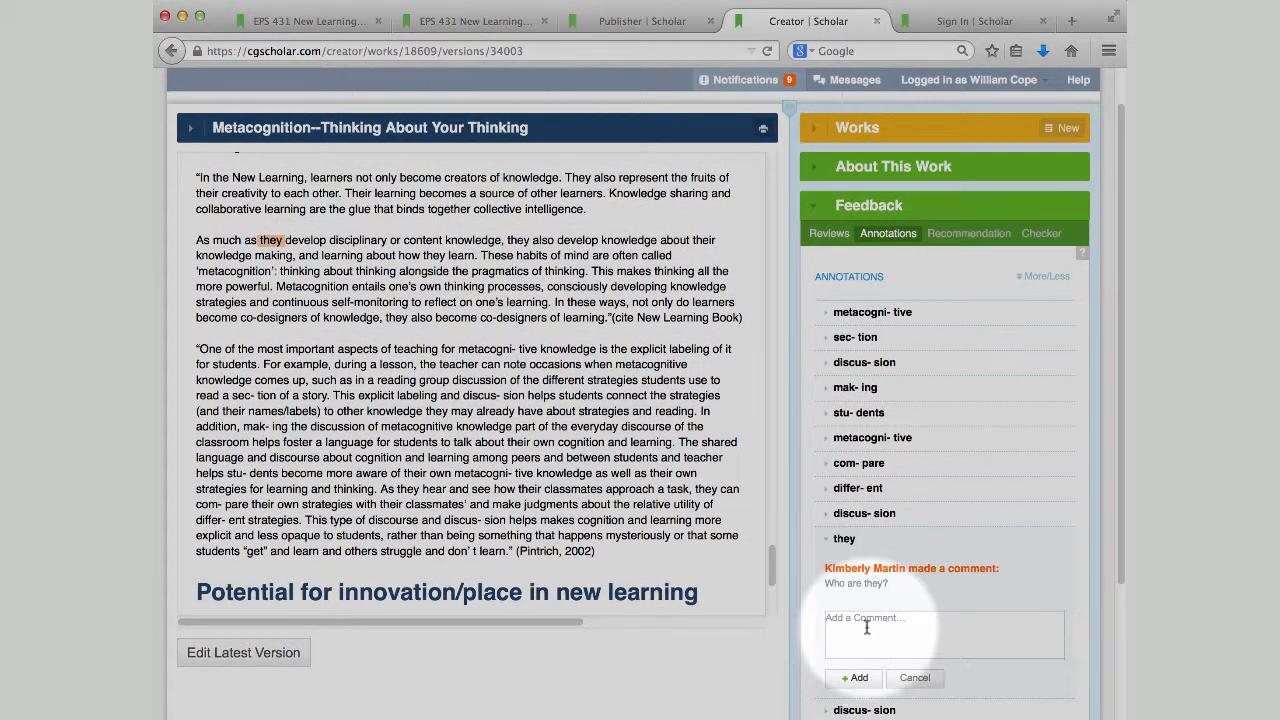
scroll(860, 630, "down", 1)
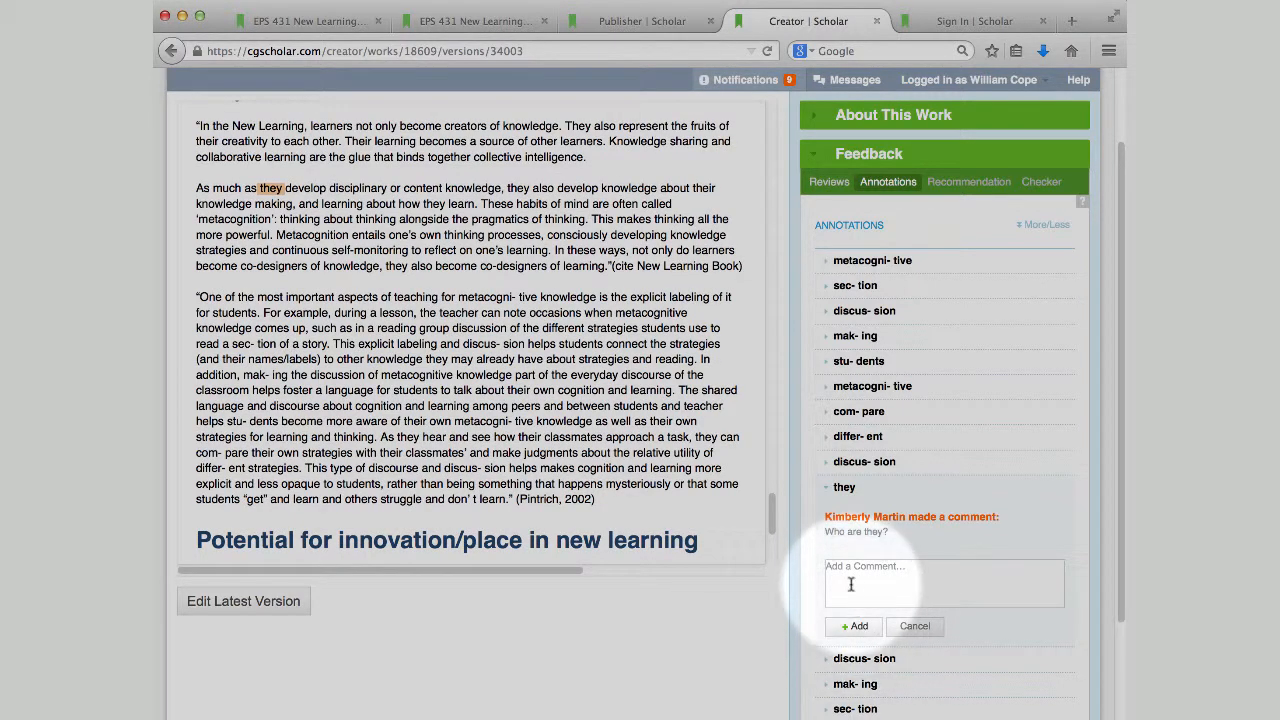
scroll(857, 390, "down", 6)
scroll(870, 250, "up", 4)
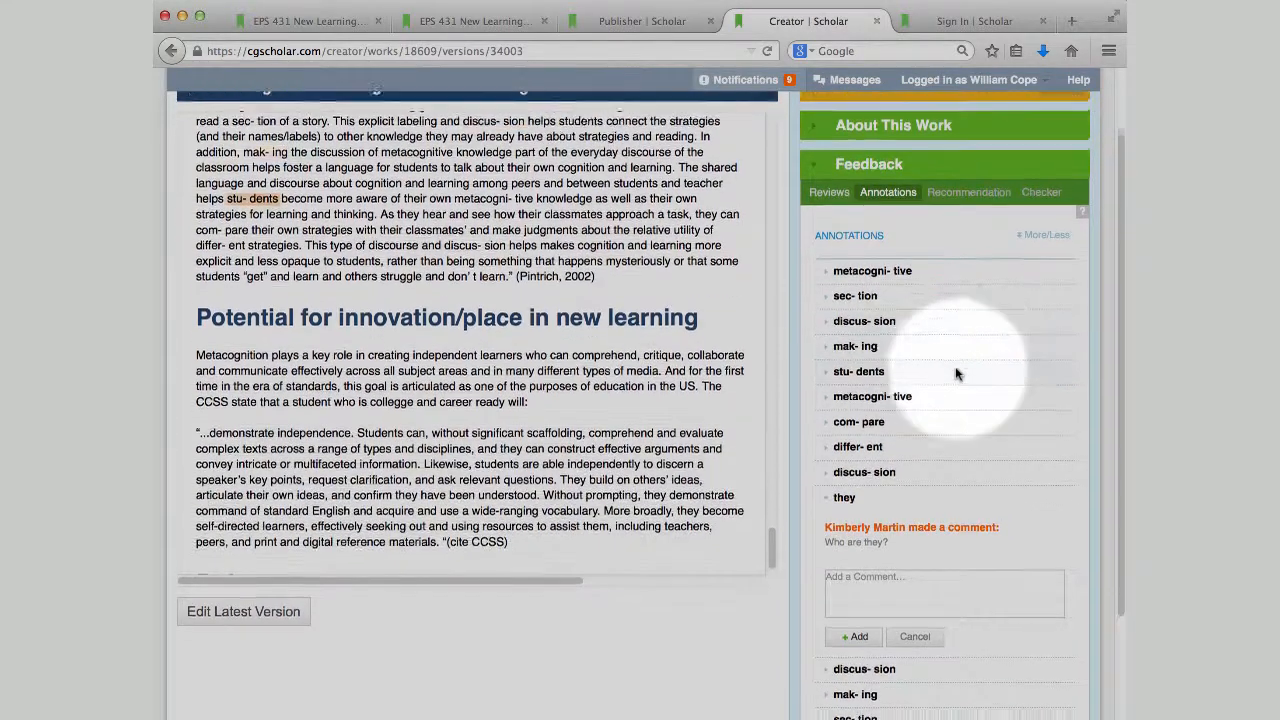
scroll(951, 394, "down", 2)
left_click(857, 555)
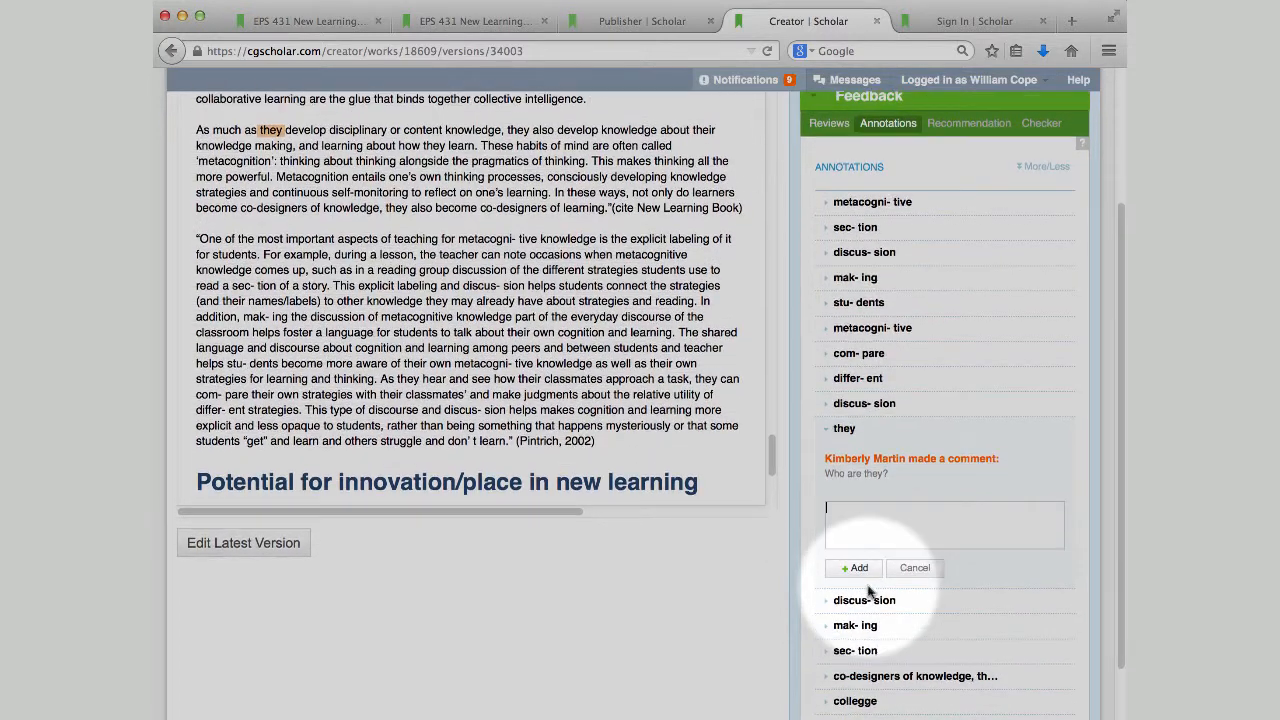
- Start a new annotation on part of the words "significant scaffolding" in the quotation above References
mouse_move(869, 596)
scroll(869, 600, "down", 2)
left_click(862, 630)
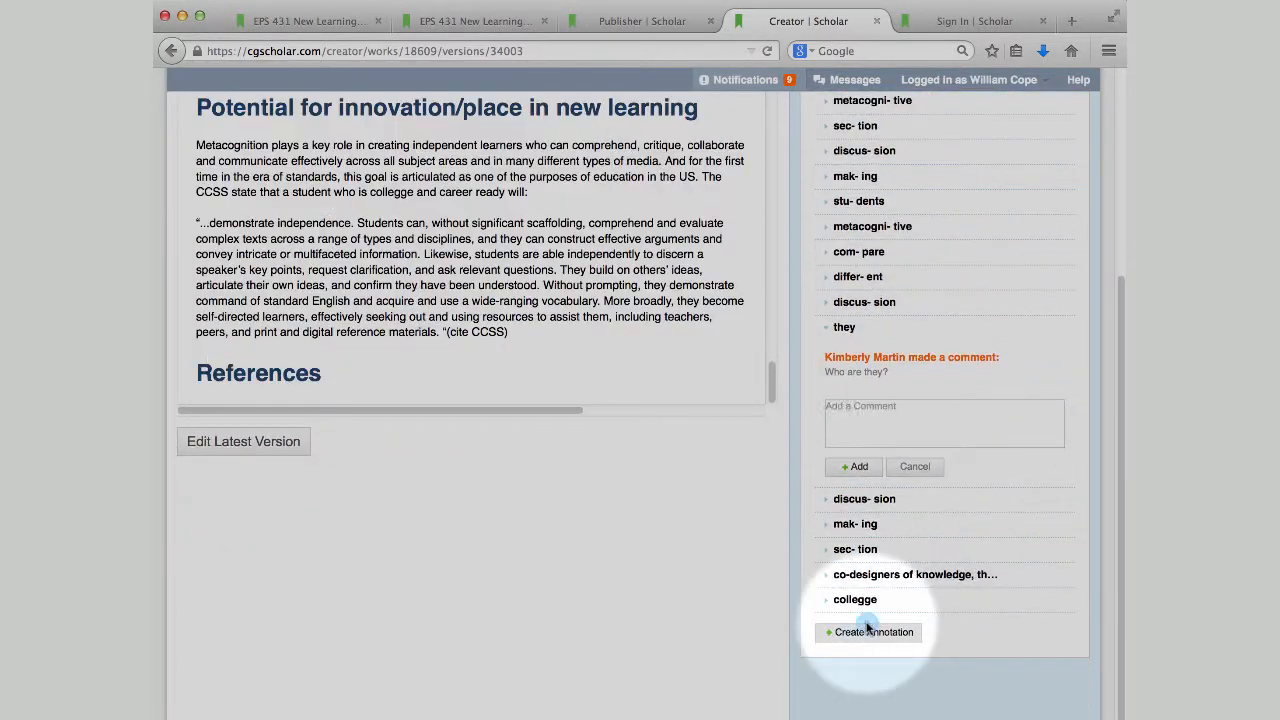
left_click(697, 362)
left_click_drag(472, 223, 554, 220)
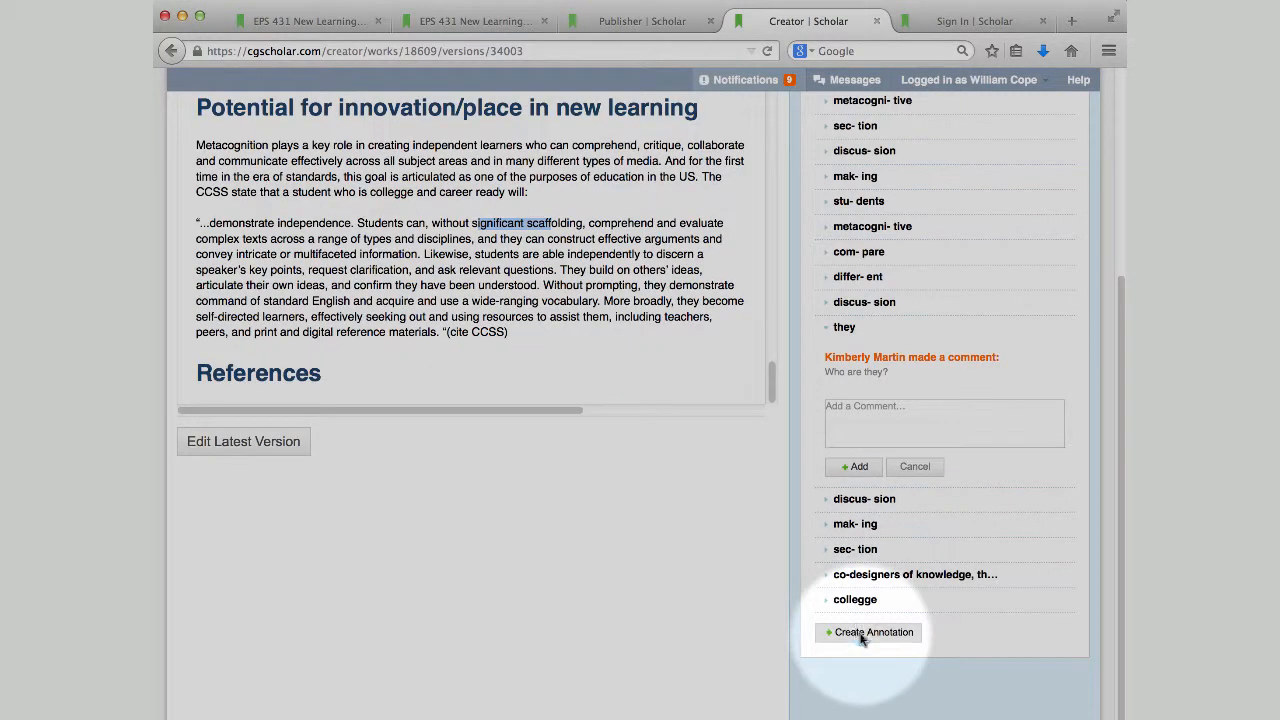
left_click(862, 632)
- Set the new annotation to Suggest a Change and examine the available types of change without choosing one
scroll(862, 640, "down", 1)
left_click(852, 601)
left_click(859, 630)
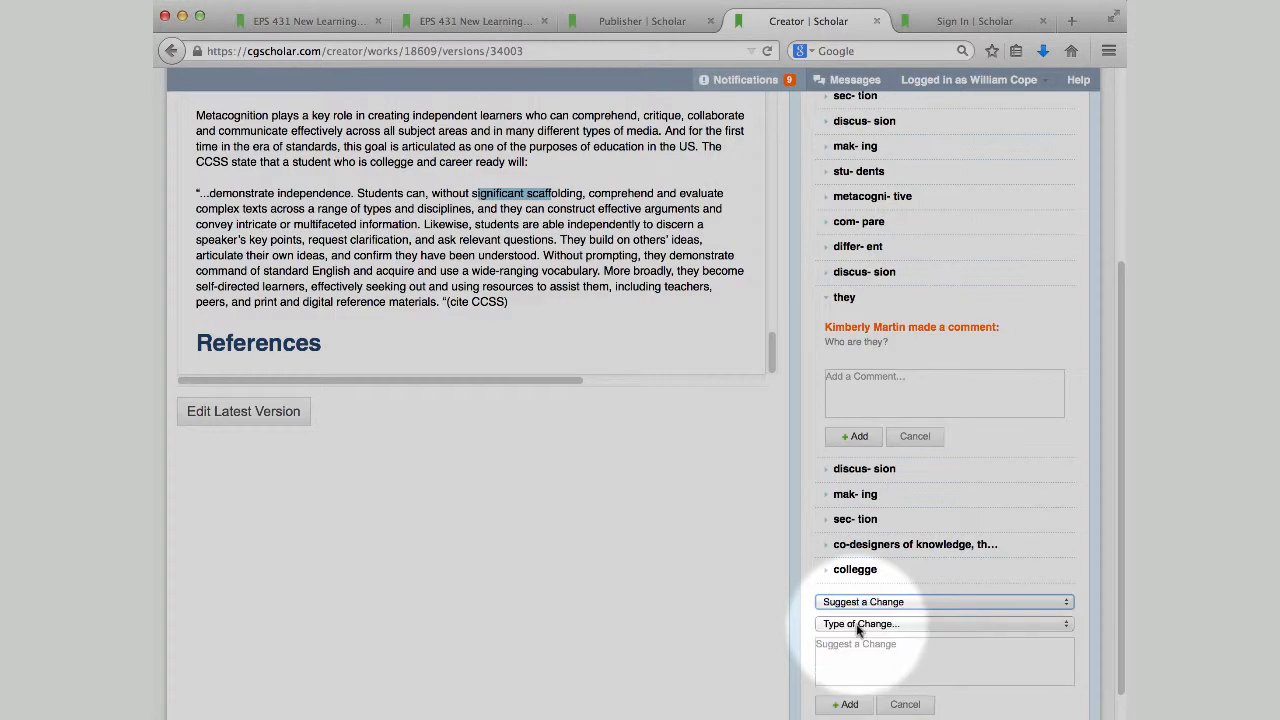
left_click(861, 624)
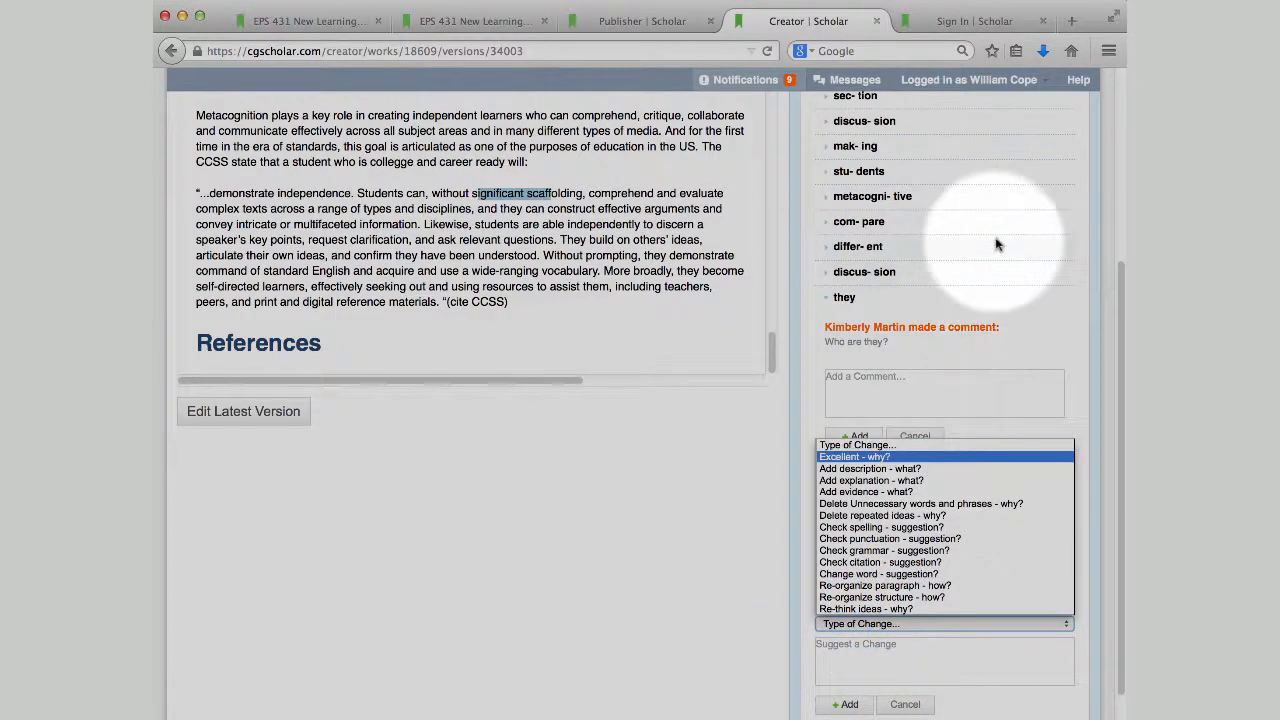
scroll(960, 240, "up", 10)
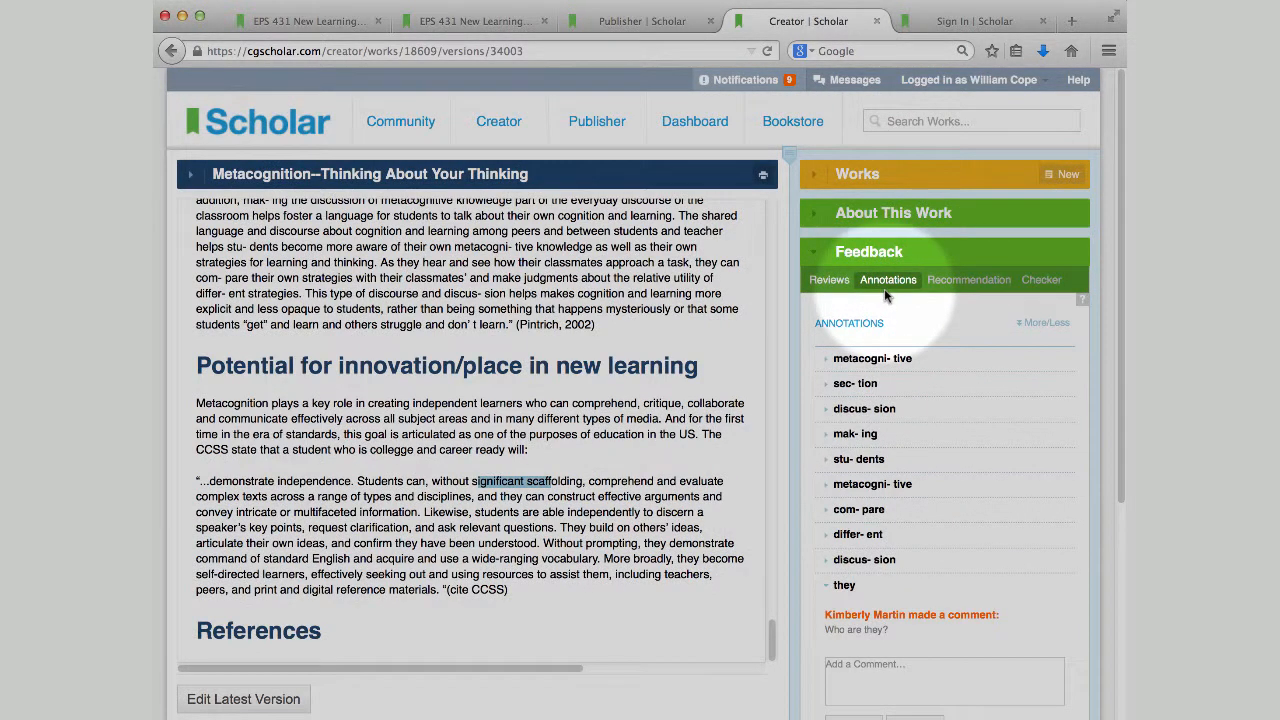